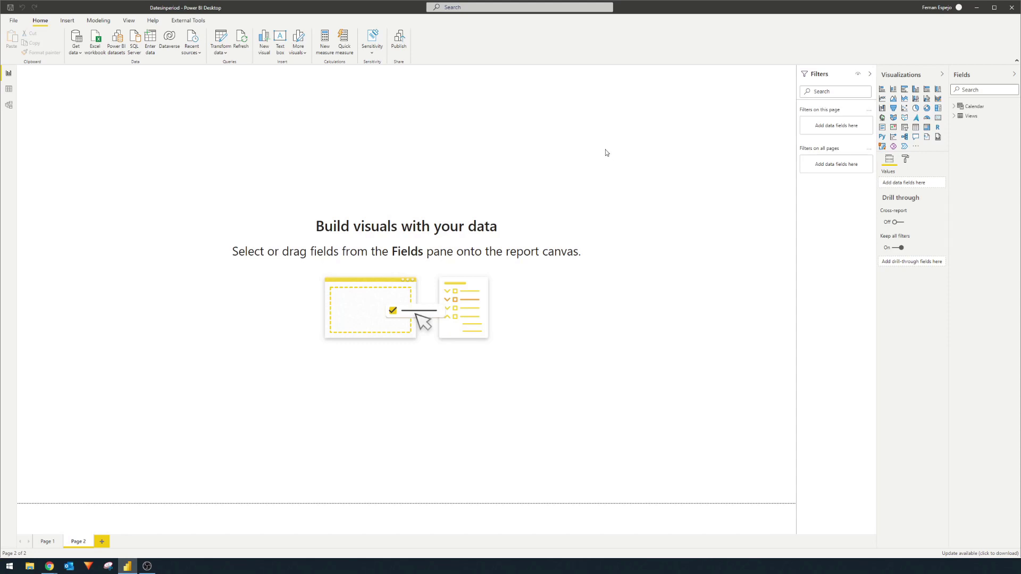
- Browse the Views table's rows in Data view, then check the Calendar–Views relationship in Model view
click(10, 96)
click(969, 115)
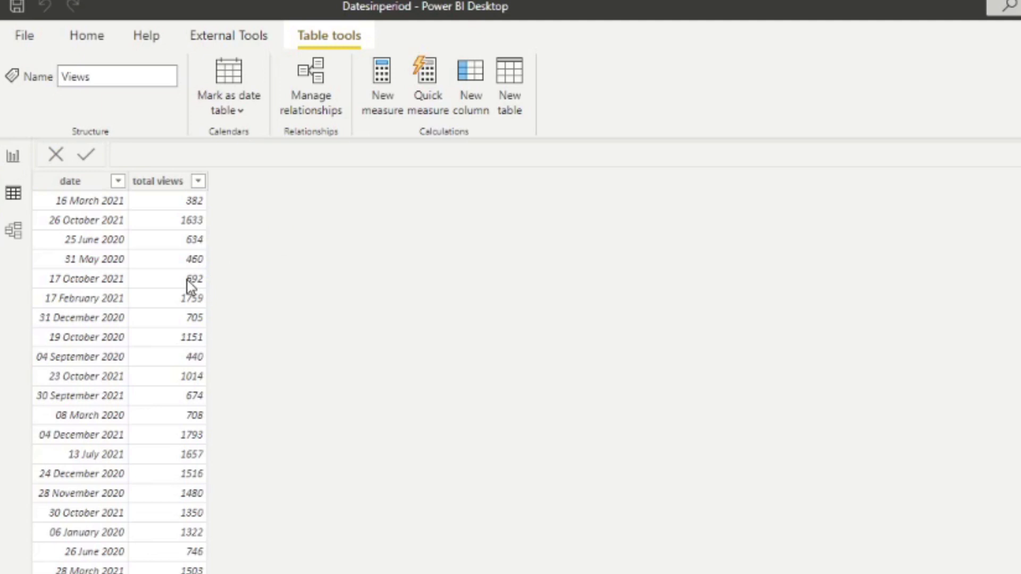
scroll(189, 287, down, 10)
scroll(188, 288, down, 15)
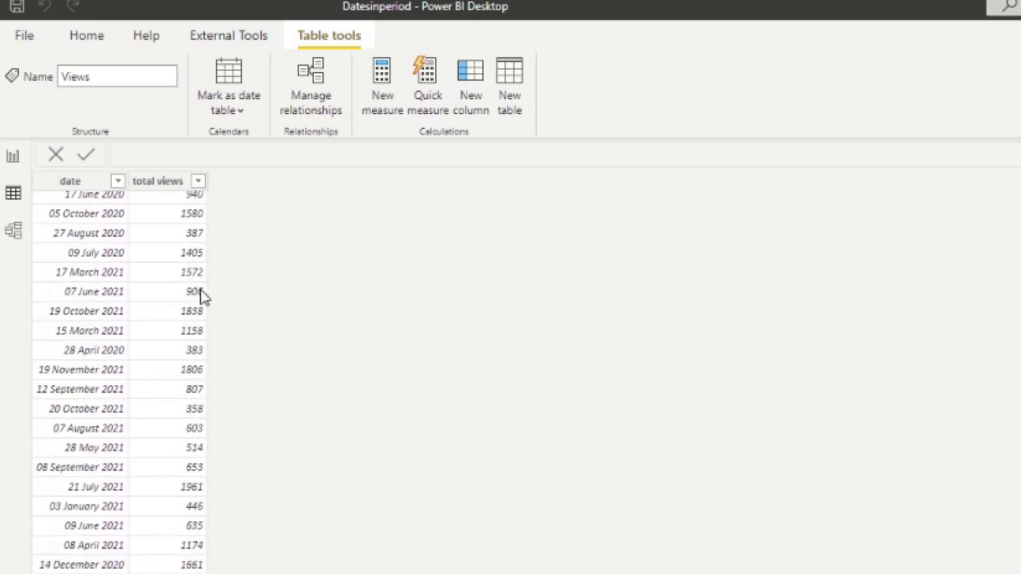
scroll(207, 297, down, 8)
scroll(209, 301, down, 6)
scroll(210, 300, up, 6)
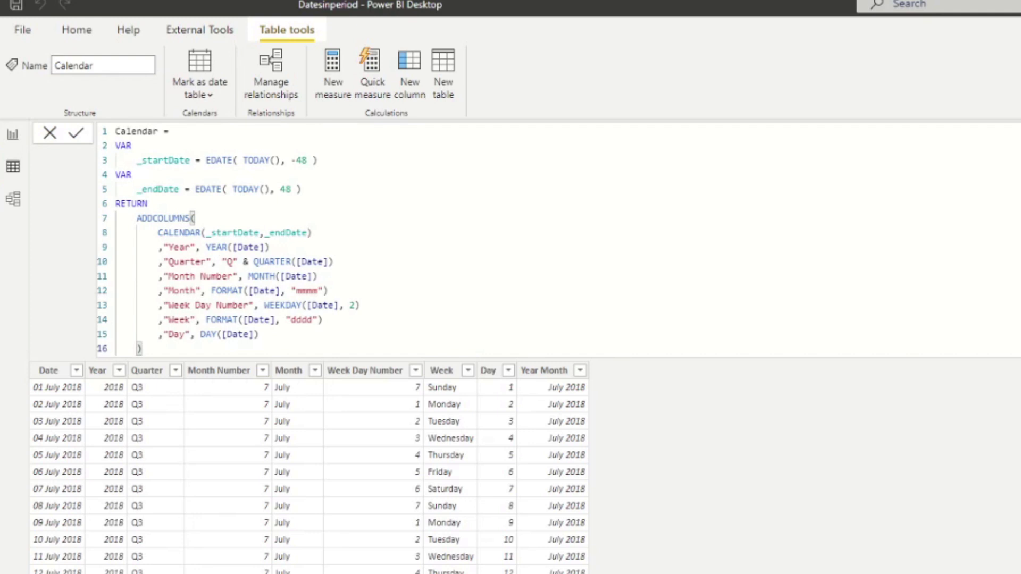
click(8, 206)
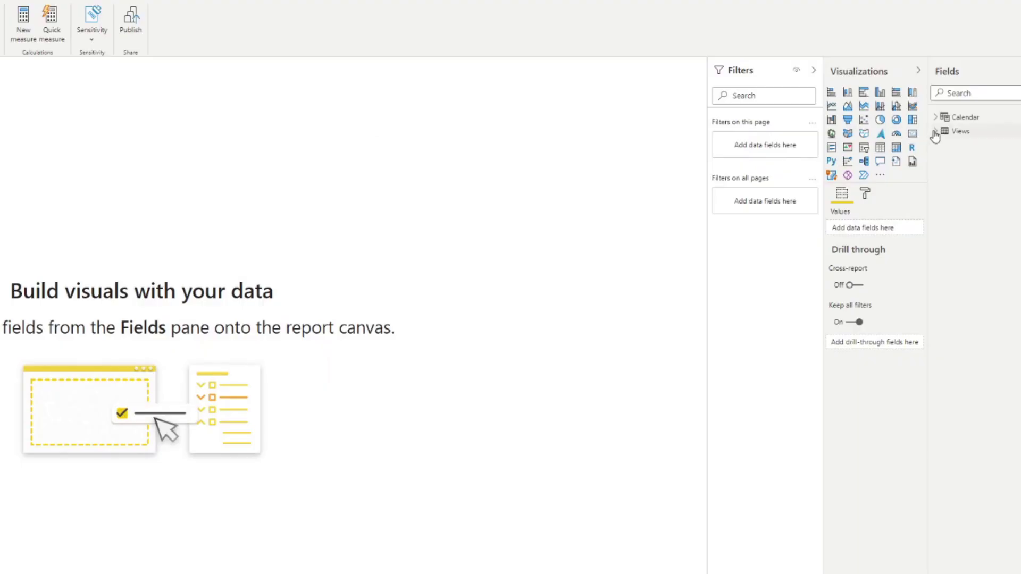
- Build a table visual of Calendar Year Month with Views total views
click(935, 117)
drag(989, 241, 200, 333)
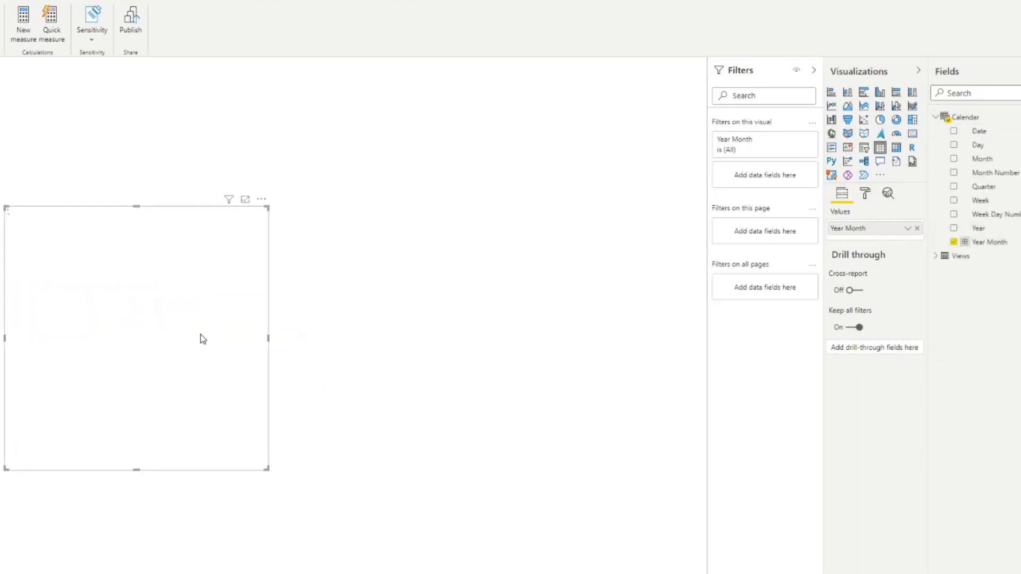
click(938, 258)
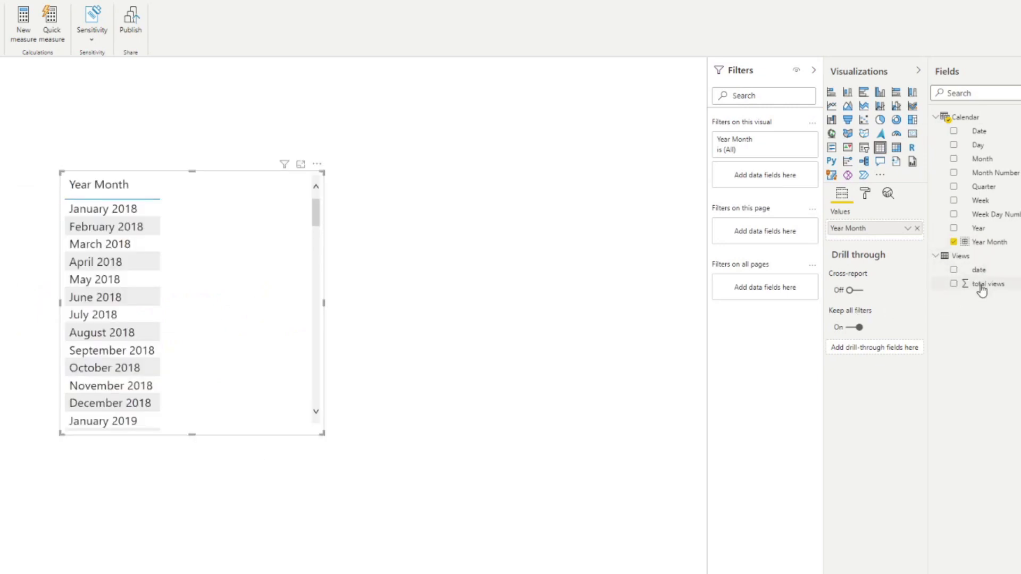
drag(981, 290, 213, 324)
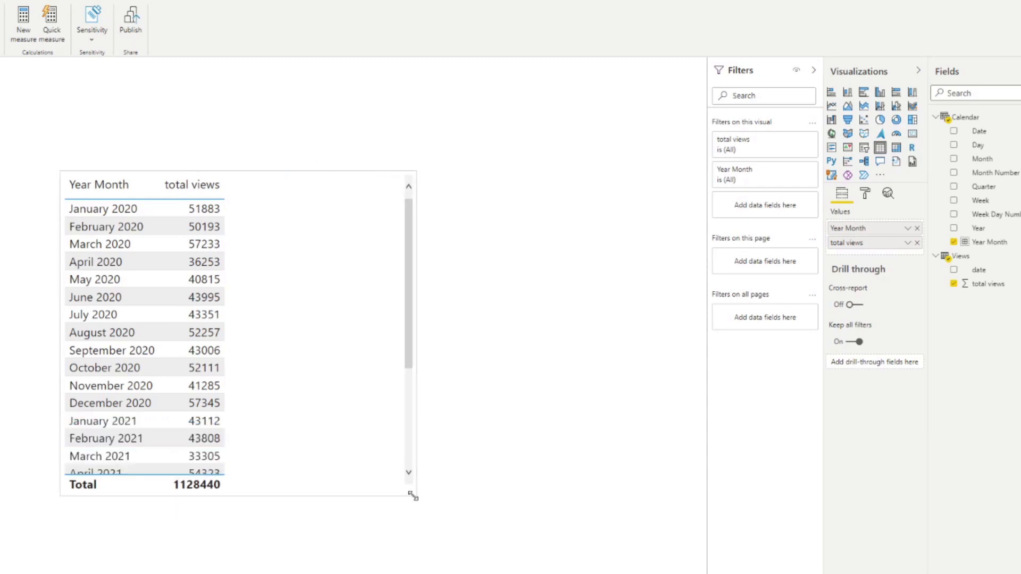
- Enlarge and centre the table visual, then select the March 2020 row
drag(325, 435, 381, 477)
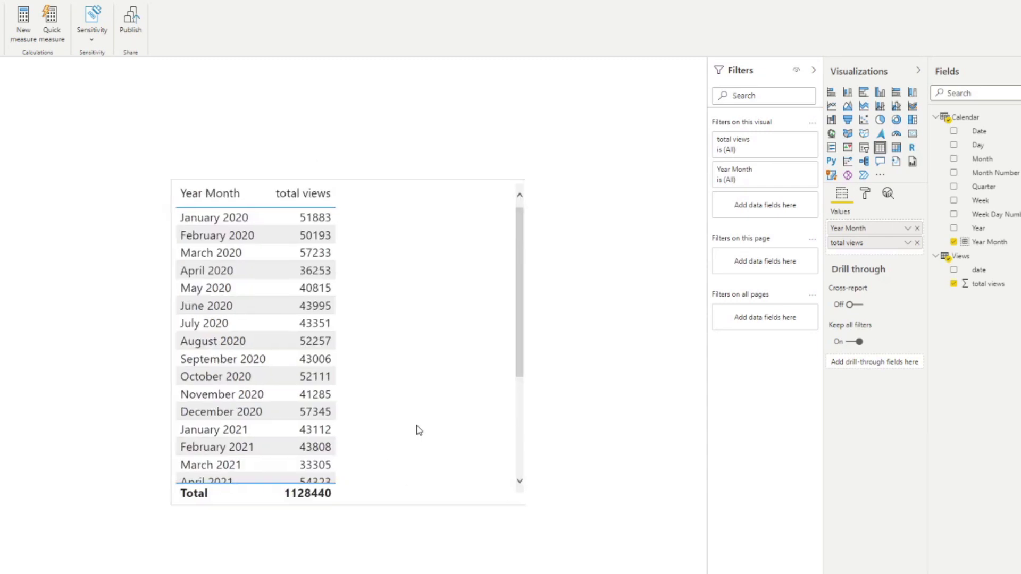
drag(419, 430, 542, 433)
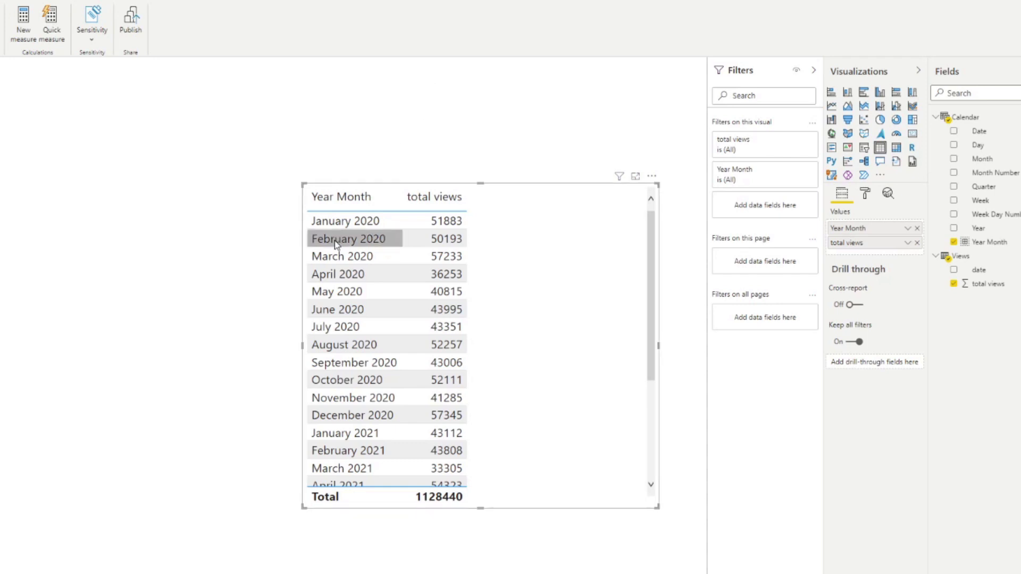
click(424, 260)
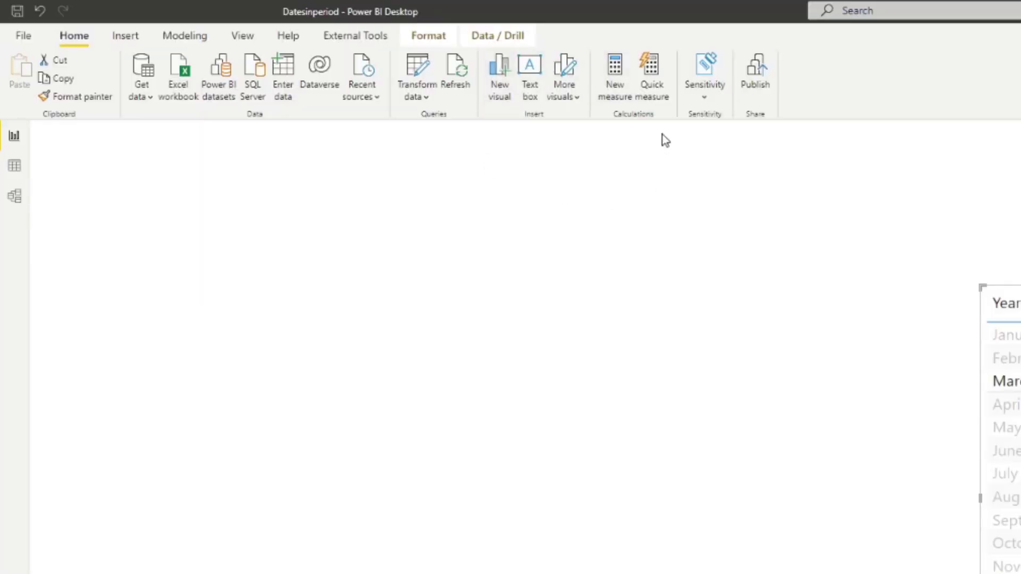
- Start a new calculated table 'Dates In Period' using DATESINPERIOD over 'Calendar'[Date]
click(15, 166)
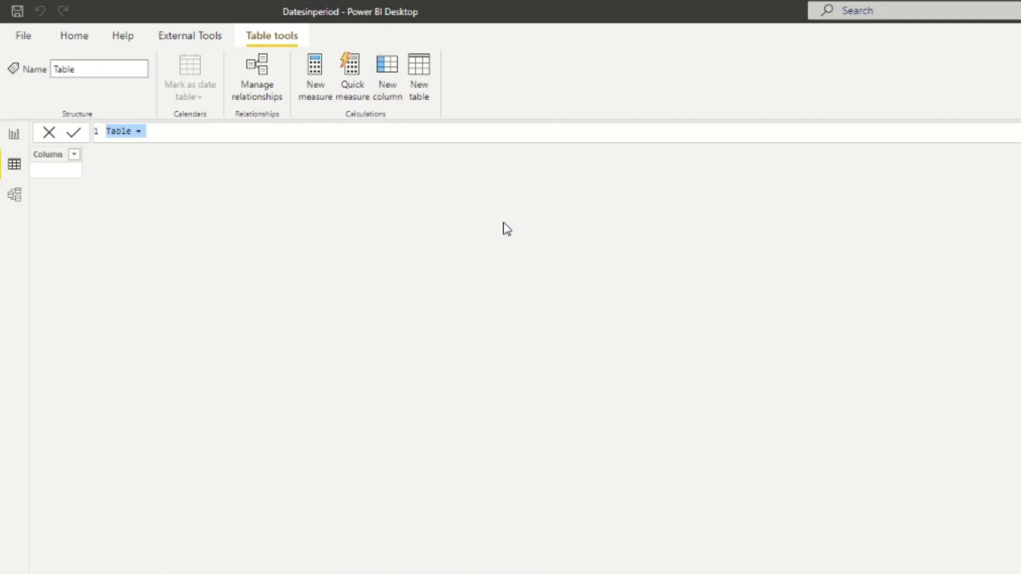
text(Dates In)
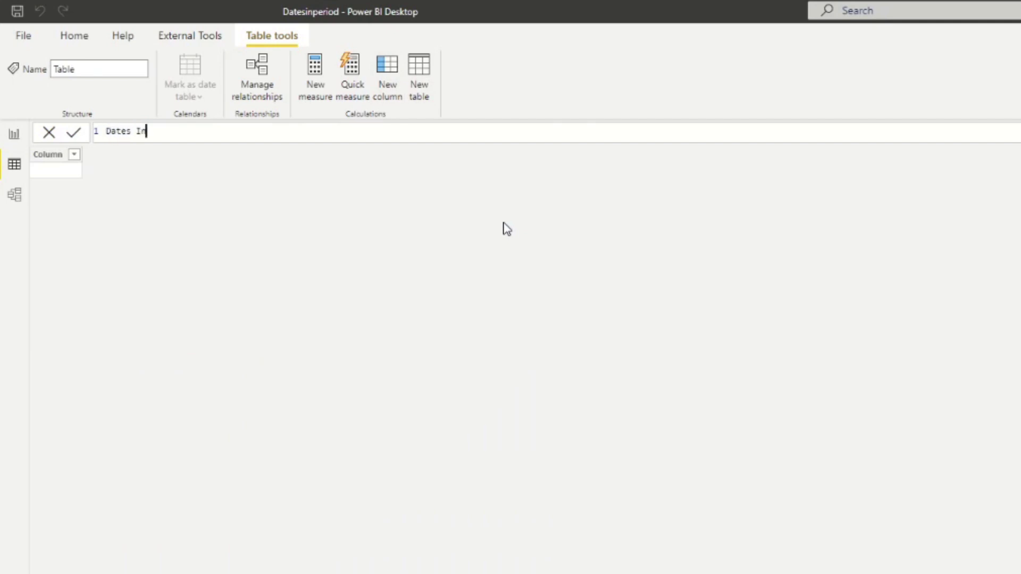
text( Period = DATESIN)
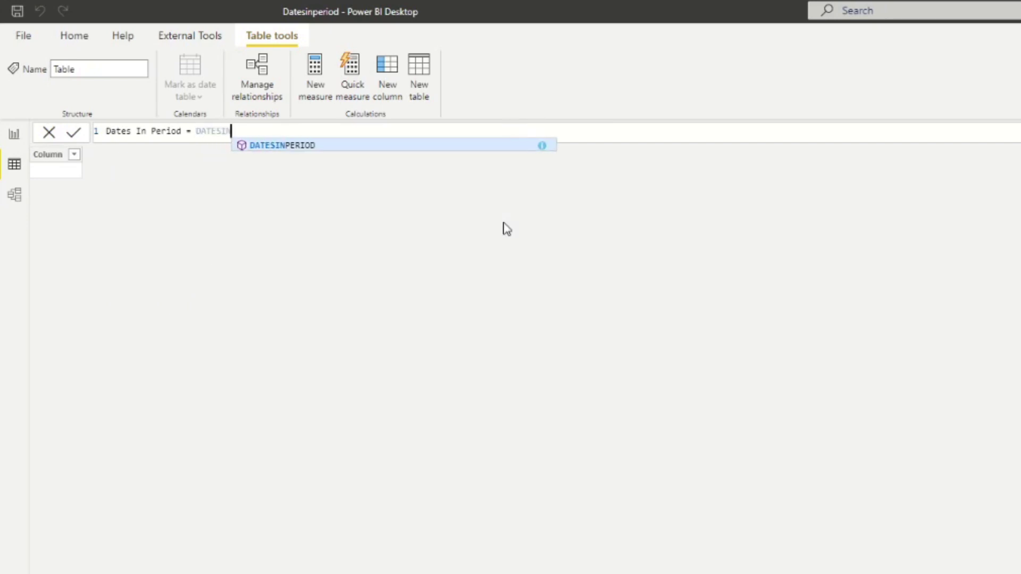
key(Tab)
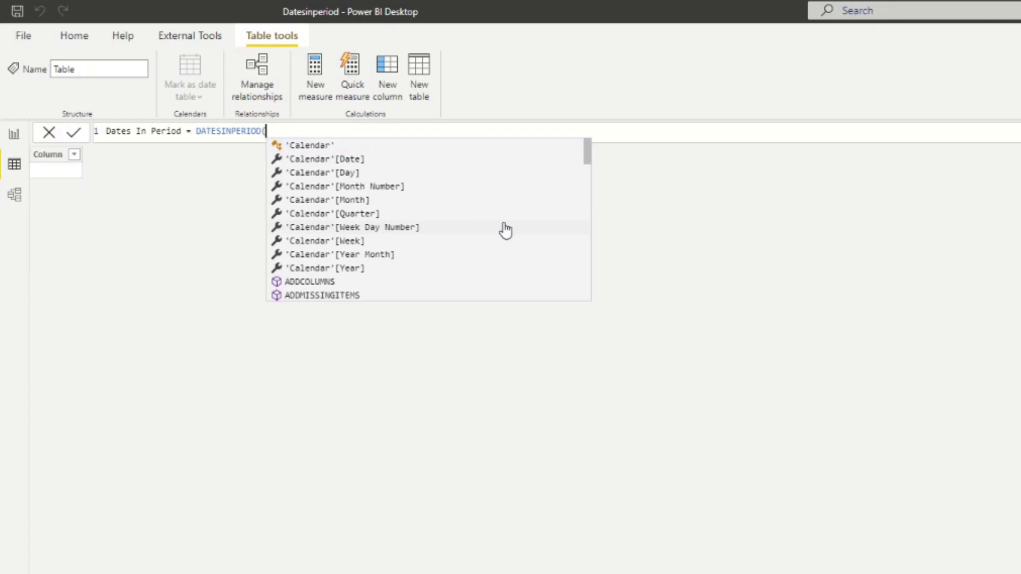
key(BackSpace)
text(()
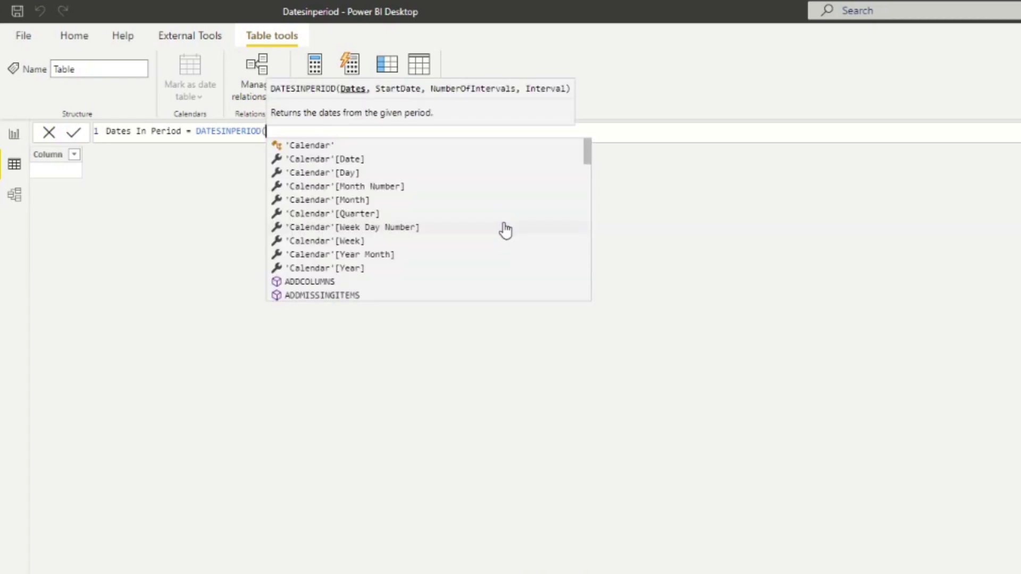
key(Page_Down)
key(Page_Down)
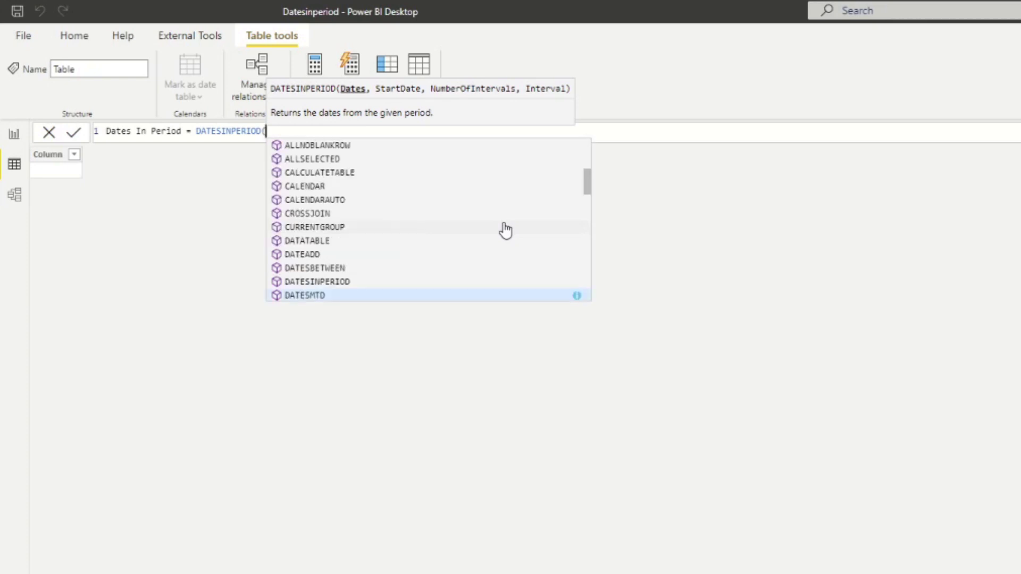
key(Up)
key(Down)
key(Down)
key(Up)
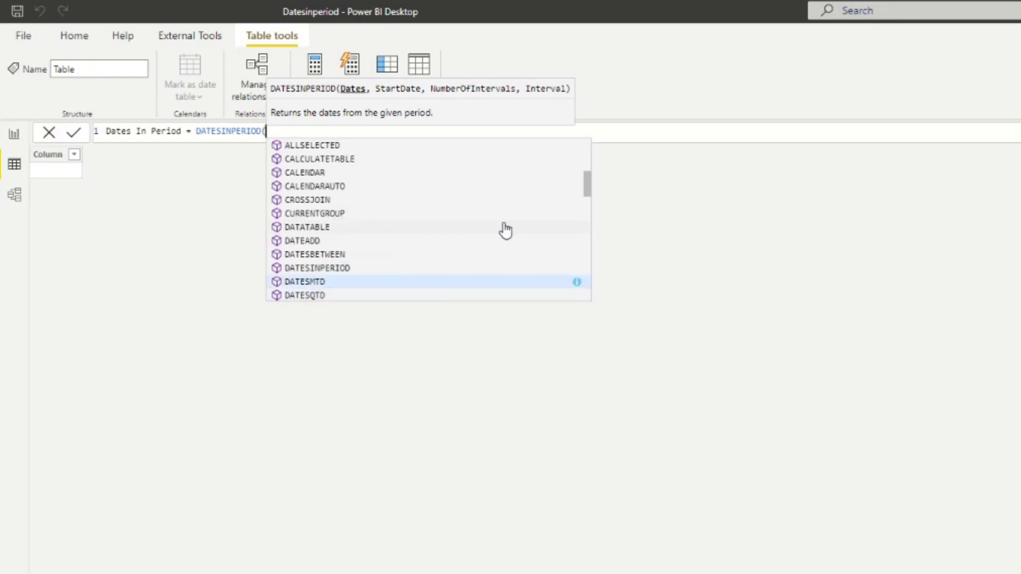
text(Cale)
key(Down)
key(Down)
key(Down)
key(Tab)
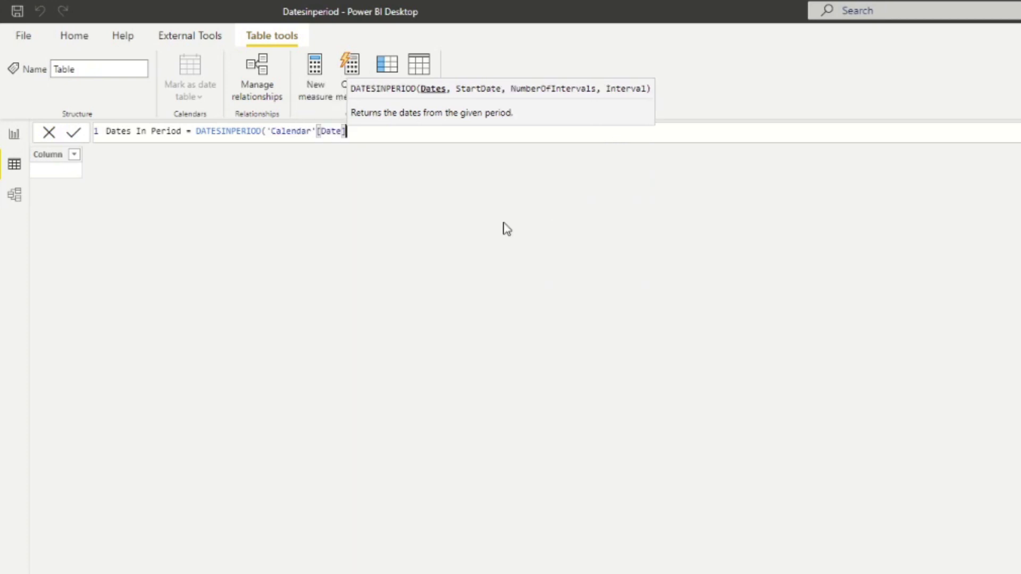
- Finish the formula with MAX('Calendar'[Date]), -3, MONTH and commit the table
text(, )
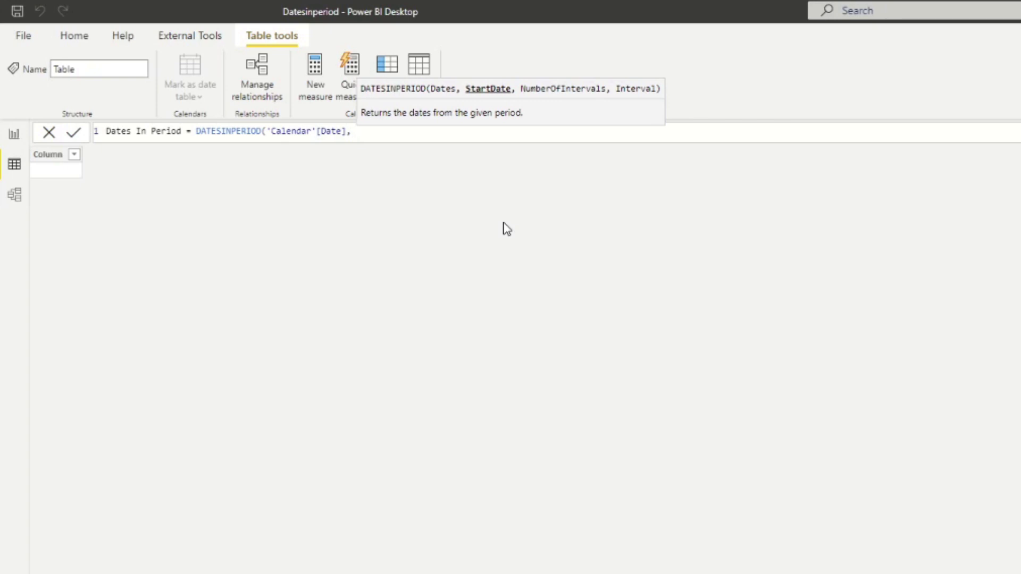
text(MAX()
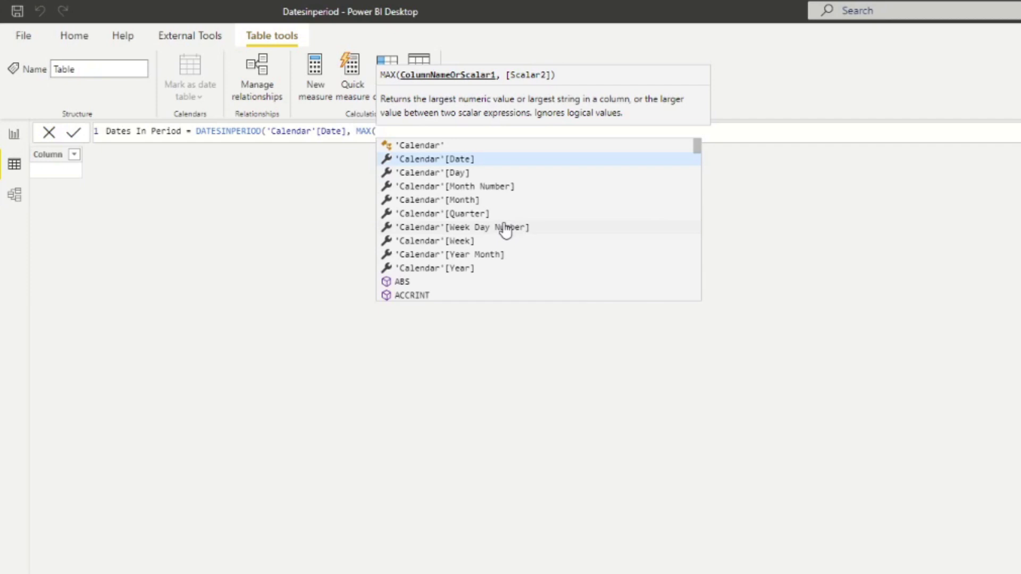
key(Down)
key(Up)
key(Tab)
text())
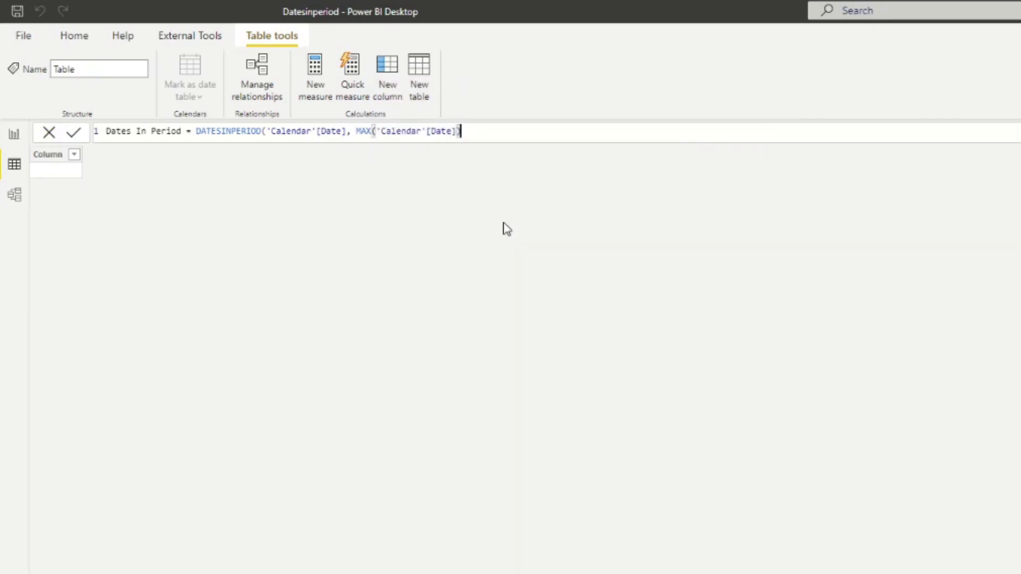
text(,)
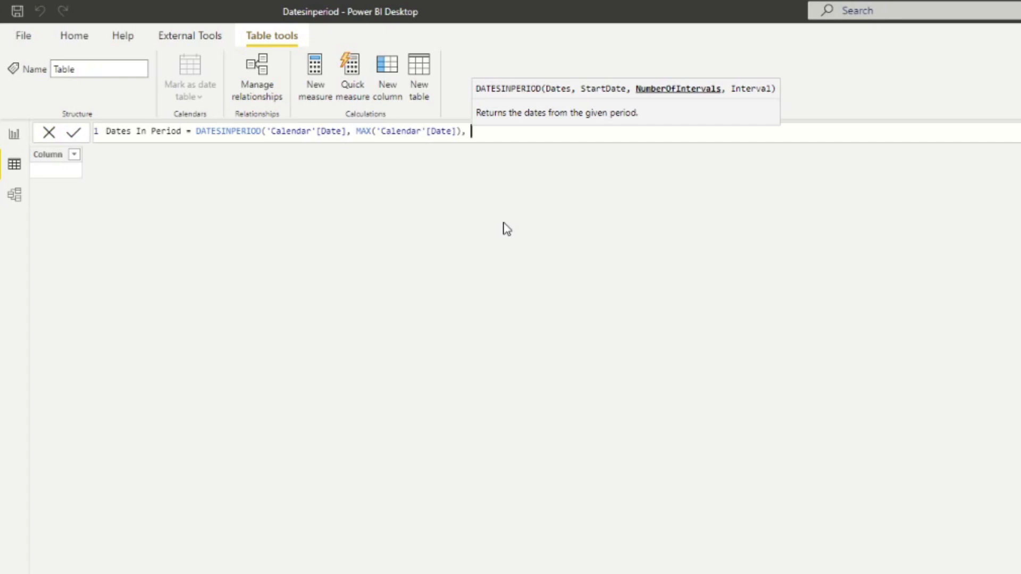
text( -3, MONTH))
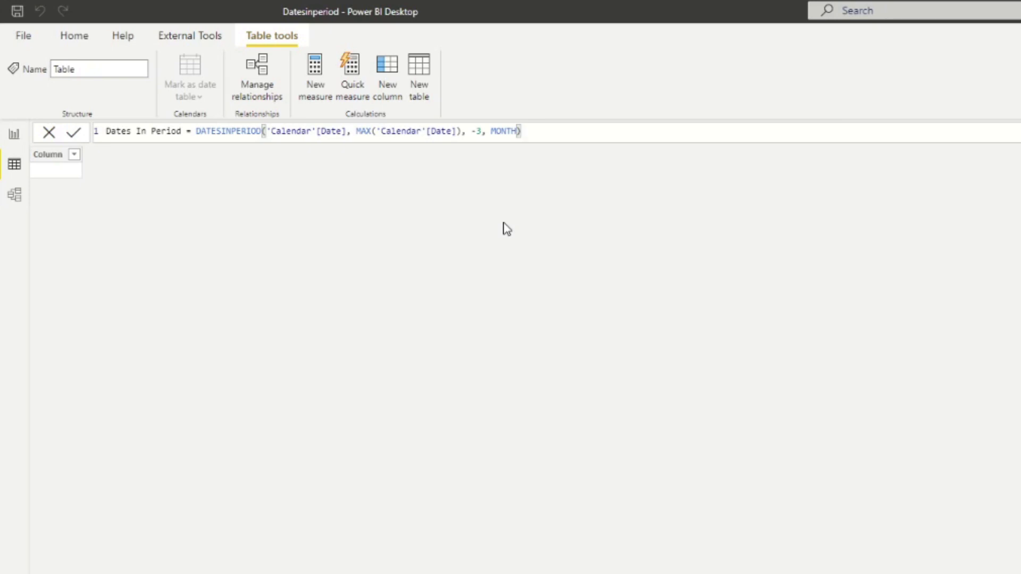
key(Return)
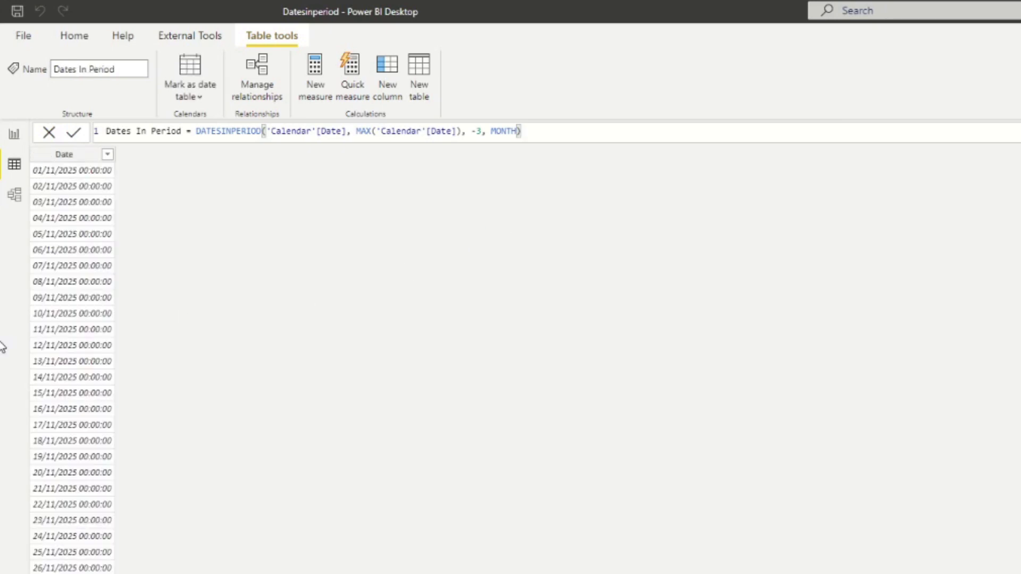
- Inspect the Dates In Period dates, sorting Calendar Date newest first and widening the column
click(90, 160)
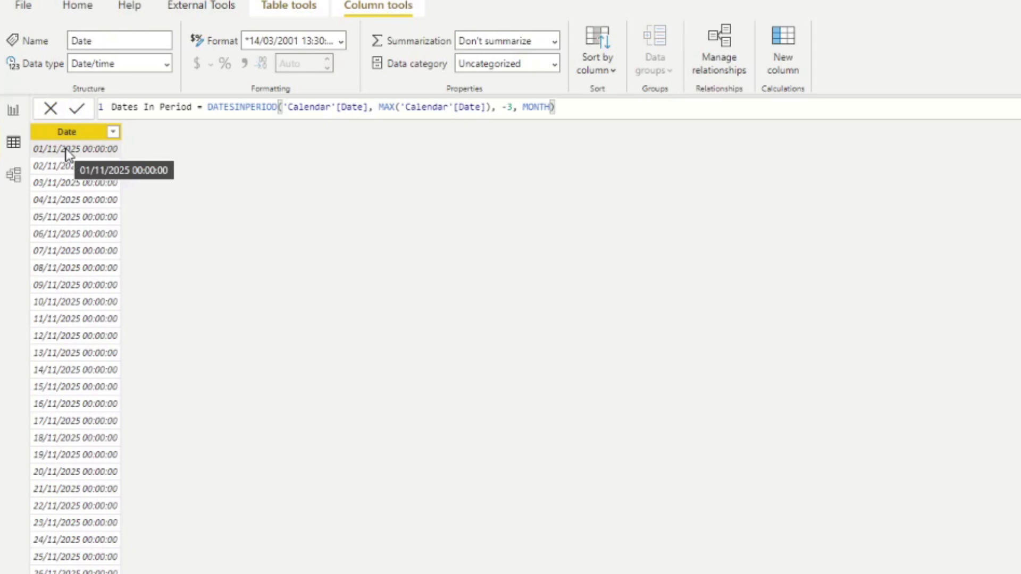
scroll(66, 155, down, 3)
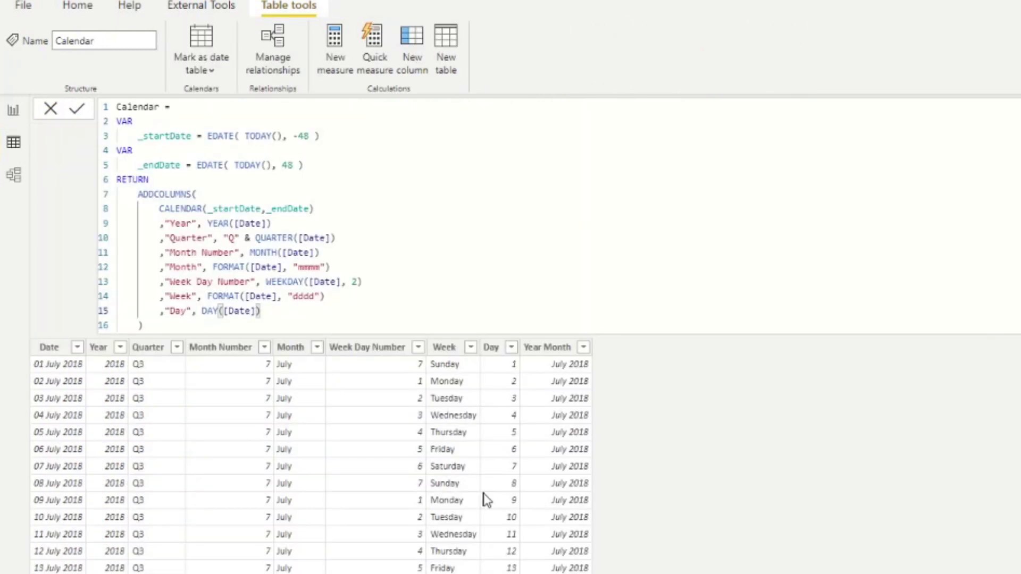
click(77, 347)
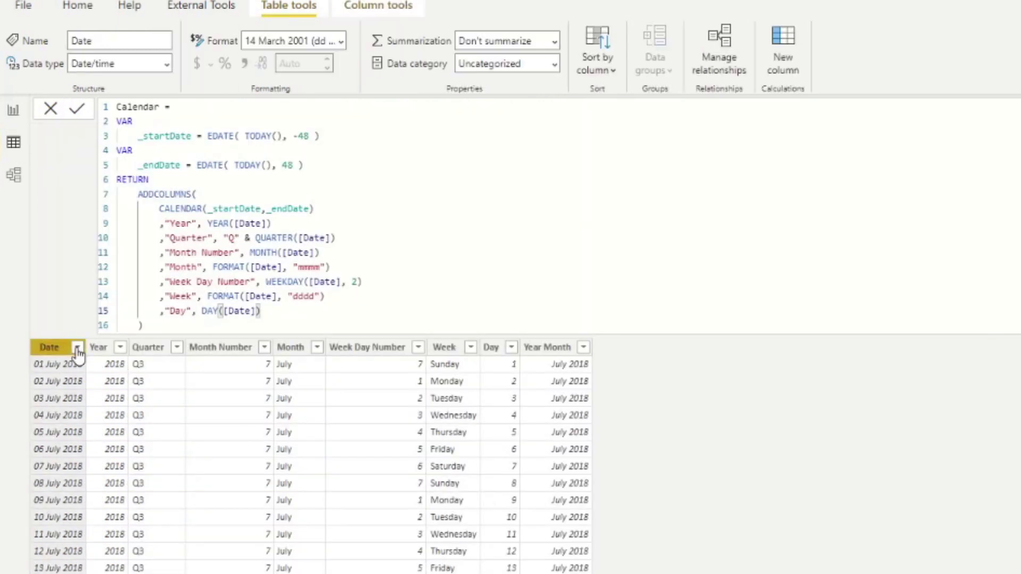
click(159, 387)
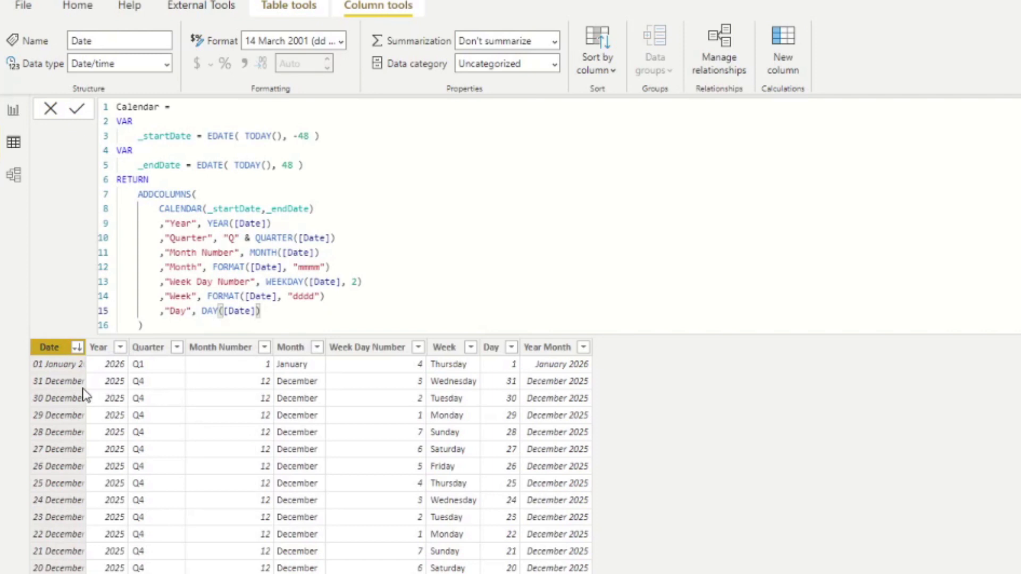
drag(86, 347, 120, 347)
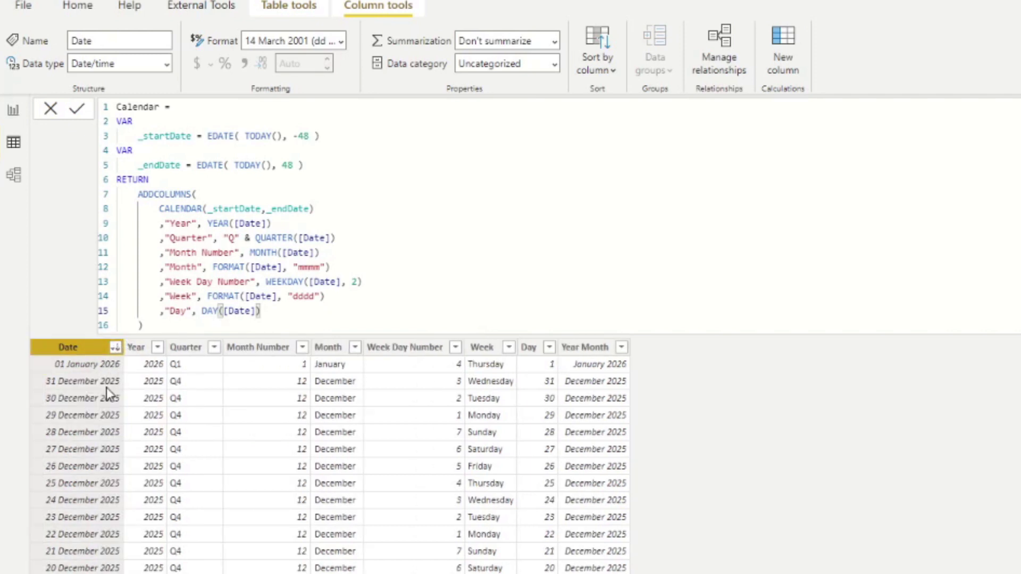
click(17, 179)
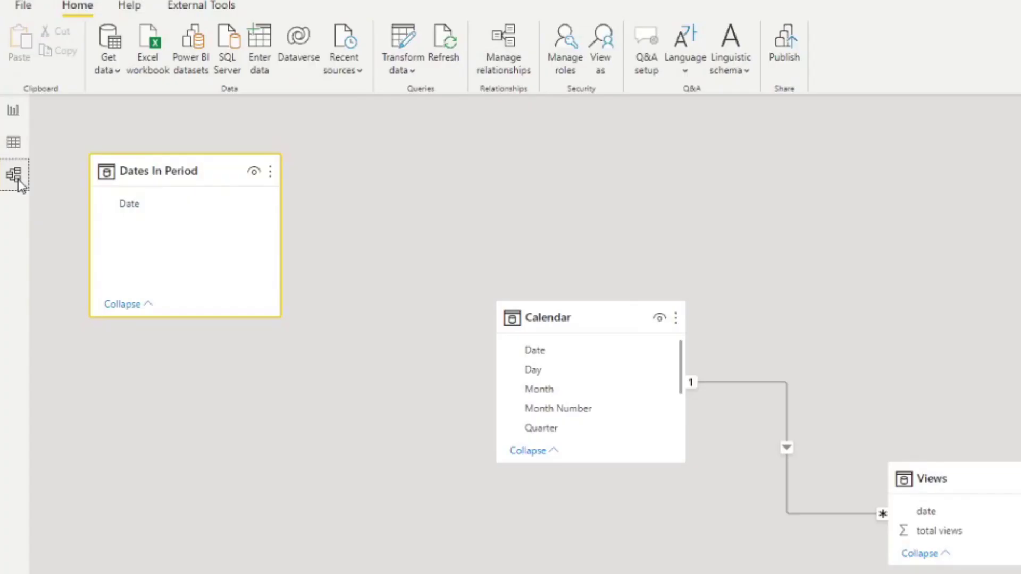
click(15, 149)
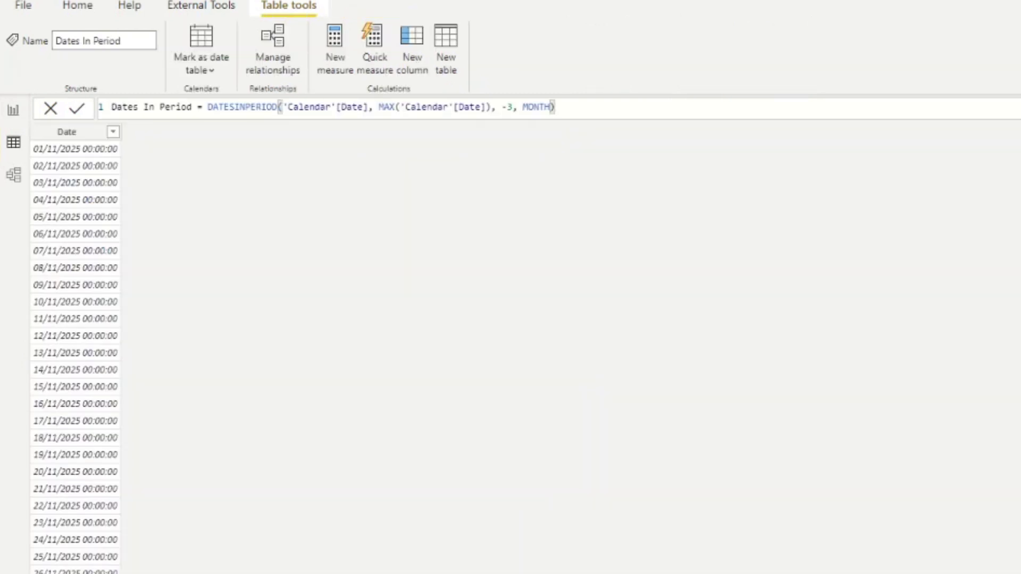
scroll(160, 505, down, 2)
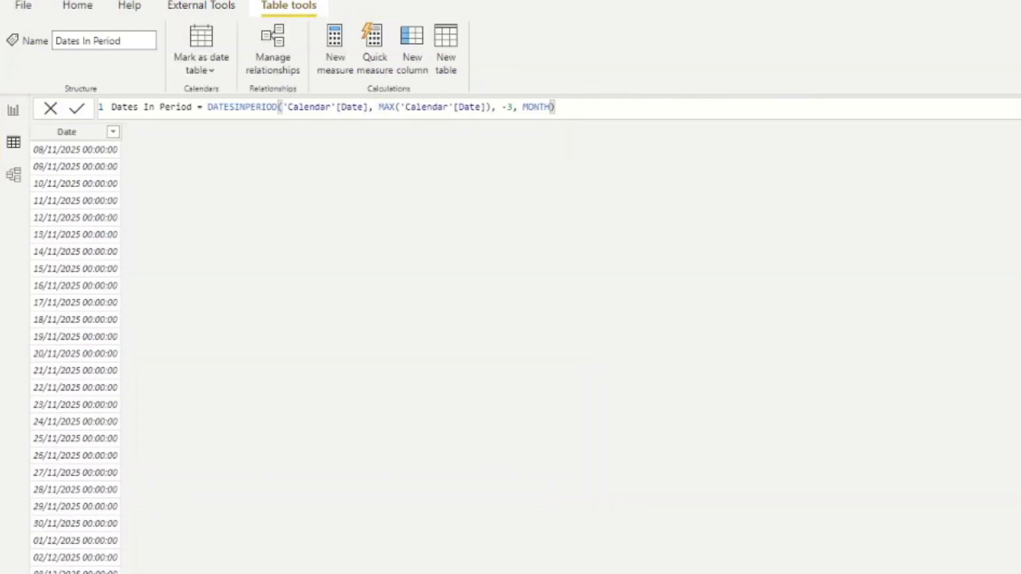
scroll(75, 358, up, 2)
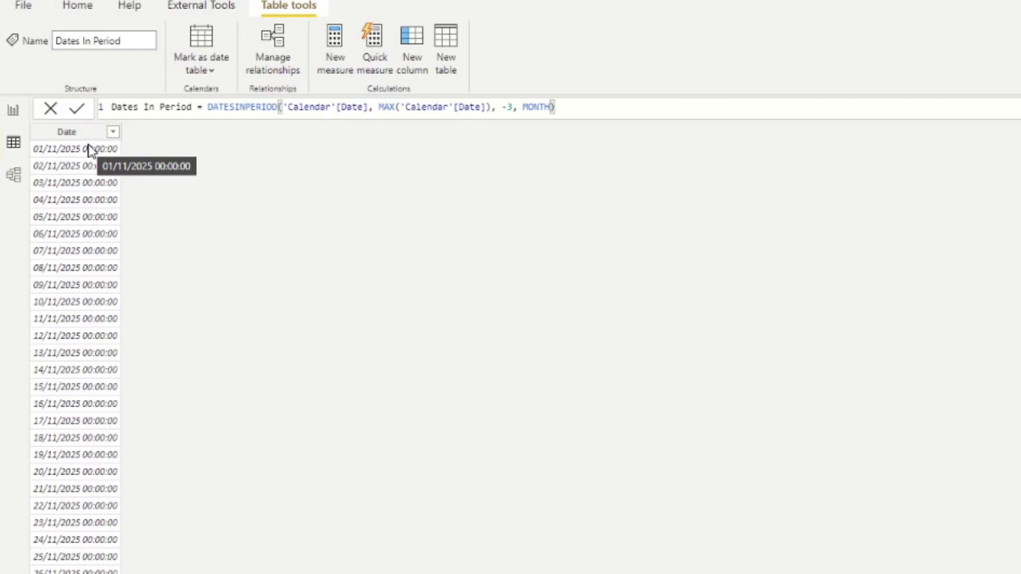
- Highlight MAX('Calendar'[Date]) in the Dates In Period formula, then return to the report page
drag(378, 107, 491, 106)
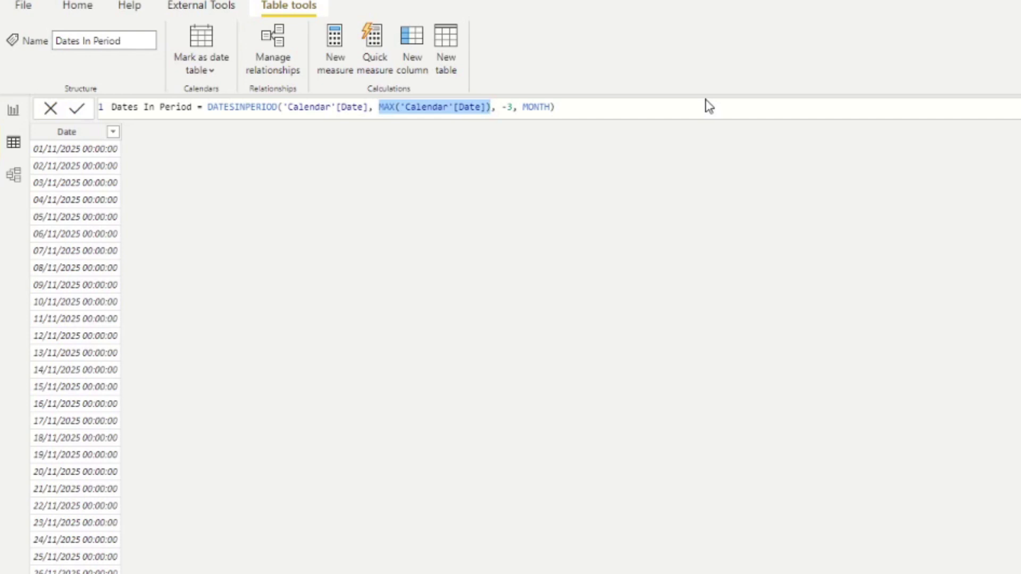
double_click(526, 107)
click(492, 107)
drag(491, 107, 378, 107)
key(ctrl+c)
scroll(524, 273, down, 3)
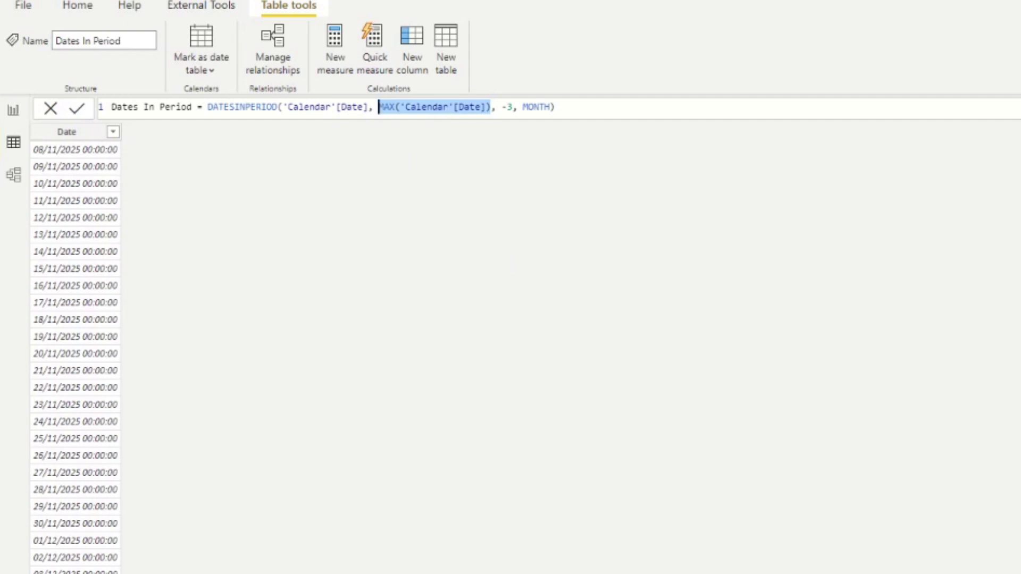
click(13, 112)
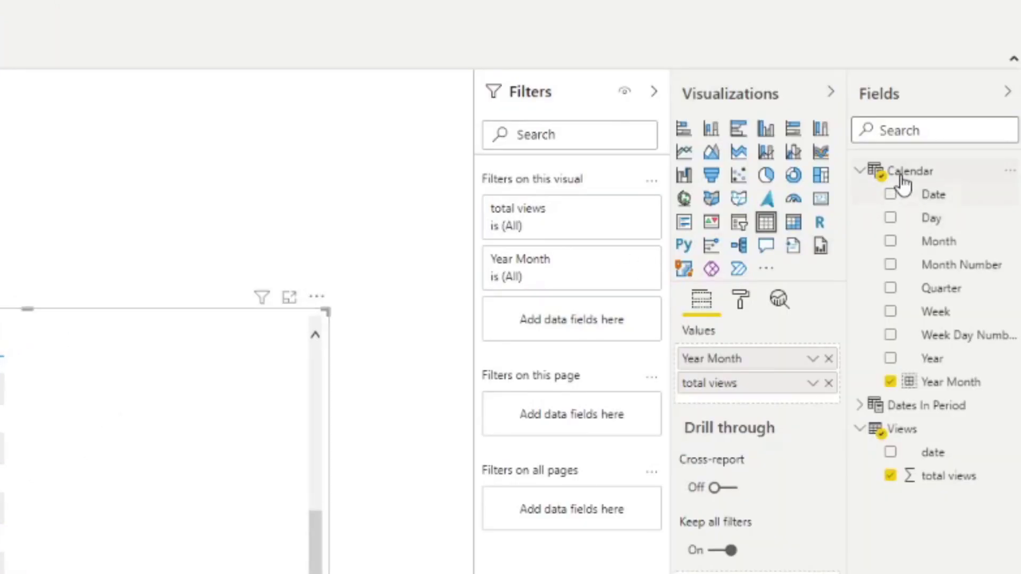
- Create a Calendar measure Max date = MAX('Calendar'[Date])
right_click(899, 173)
click(894, 189)
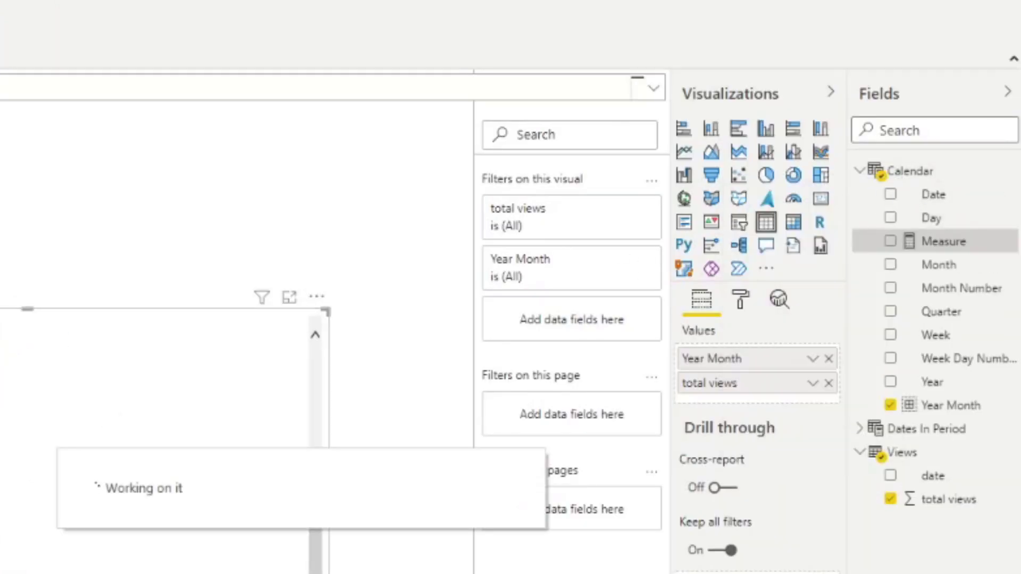
text(Max )
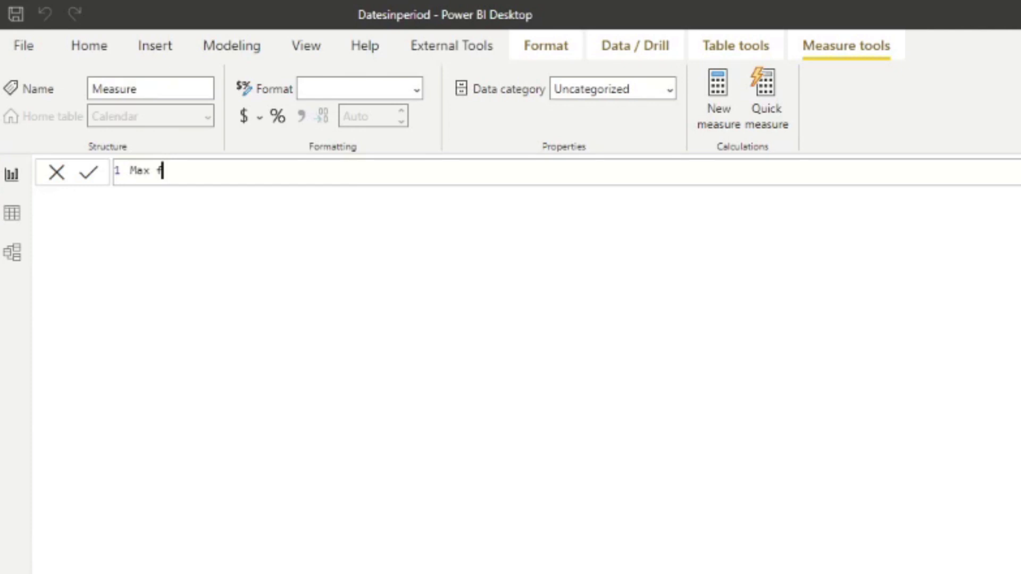
text(date =)
key(ctrl+v)
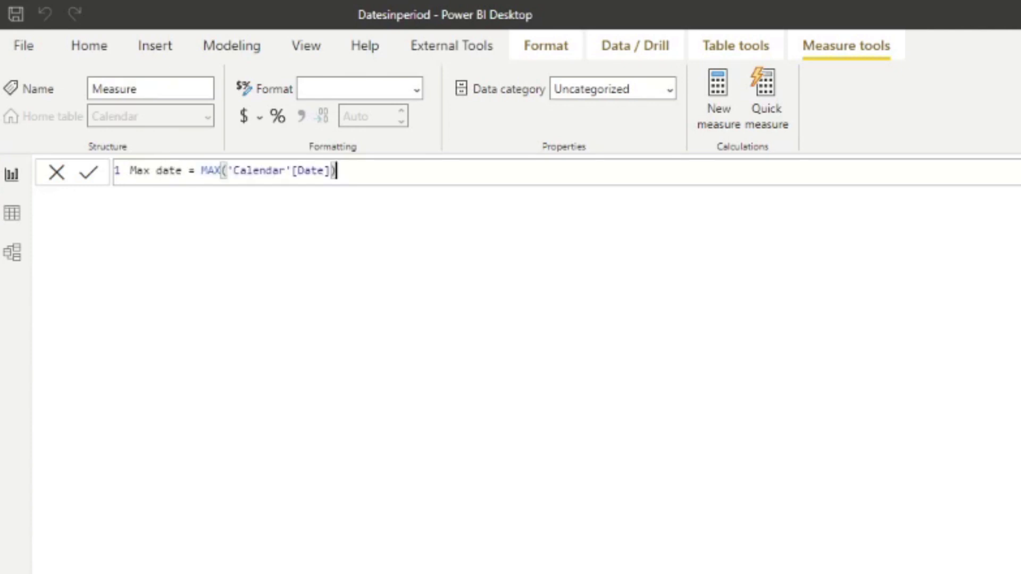
key(Return)
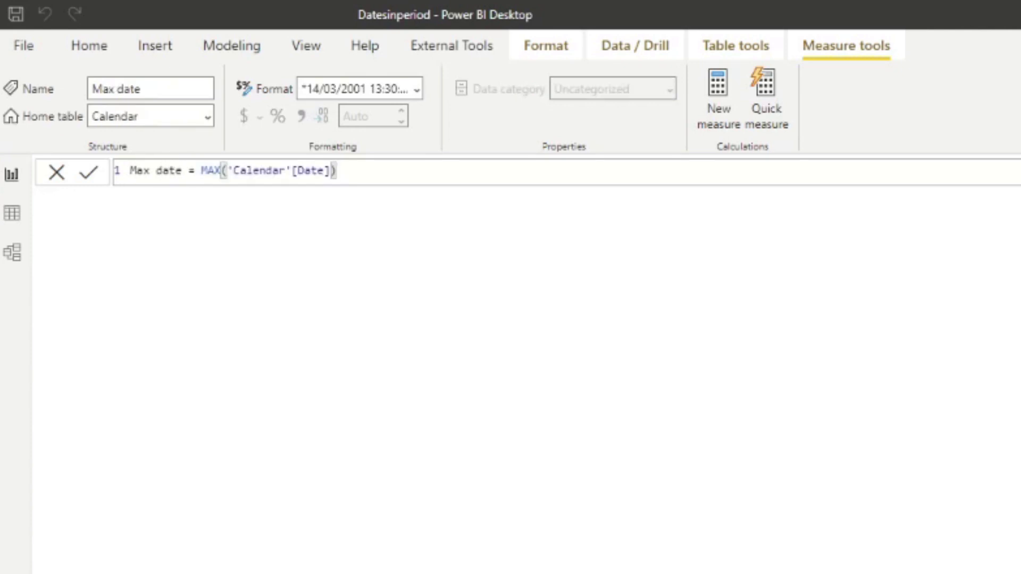
- Show Max date on a card reading 01/01/2026, moved and widened to fit
scroll(477, 310, up, 2)
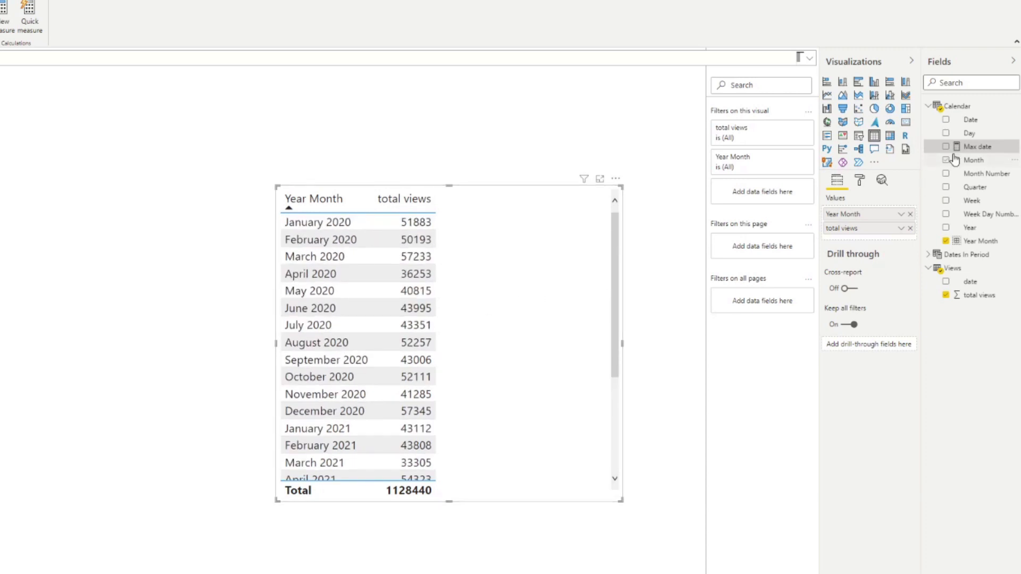
drag(968, 154, 23, 175)
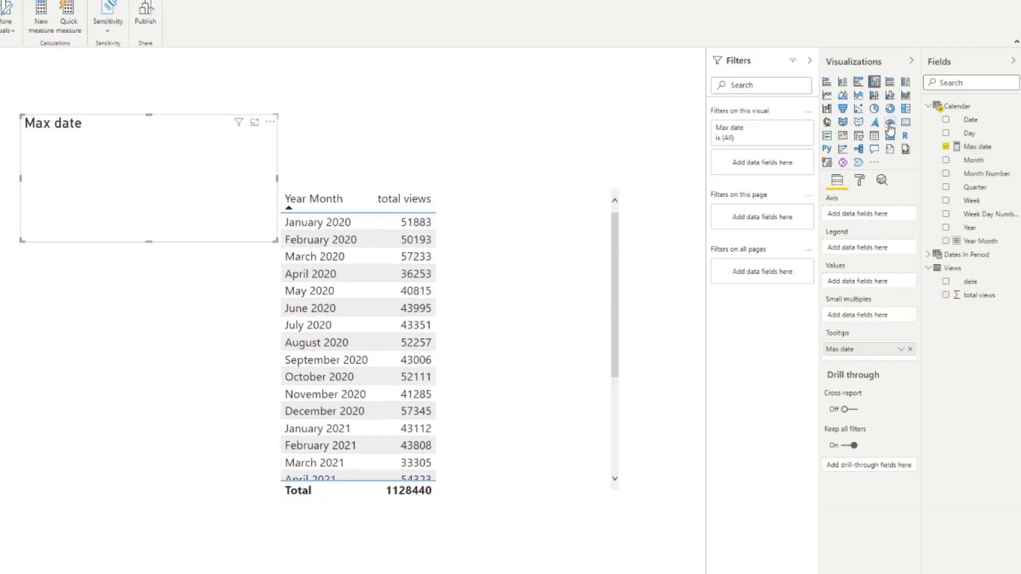
click(905, 122)
drag(148, 169, 87, 196)
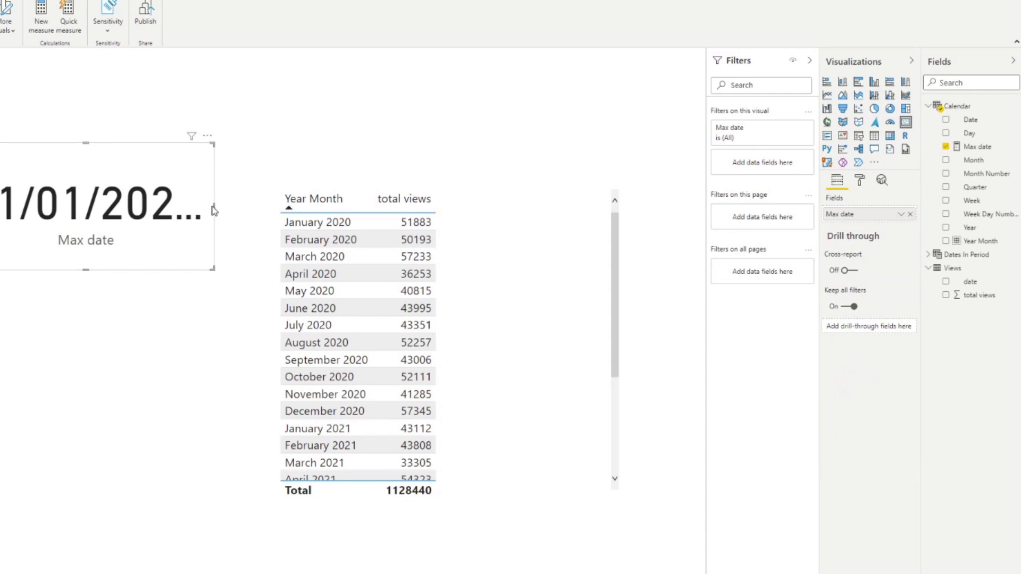
drag(213, 206, 169, 238)
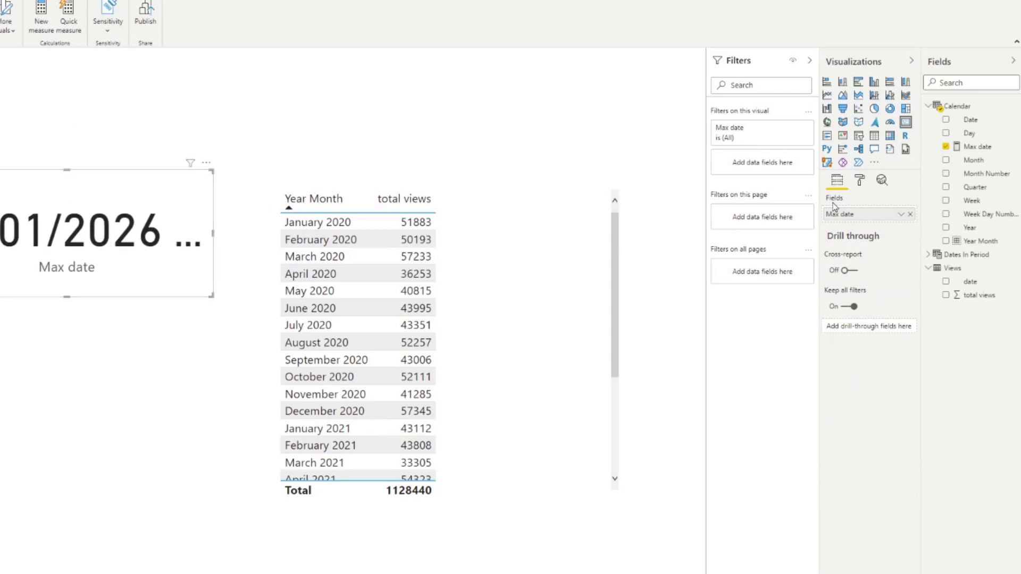
- Add Max date as a table column showing each month's end date
drag(977, 146, 529, 357)
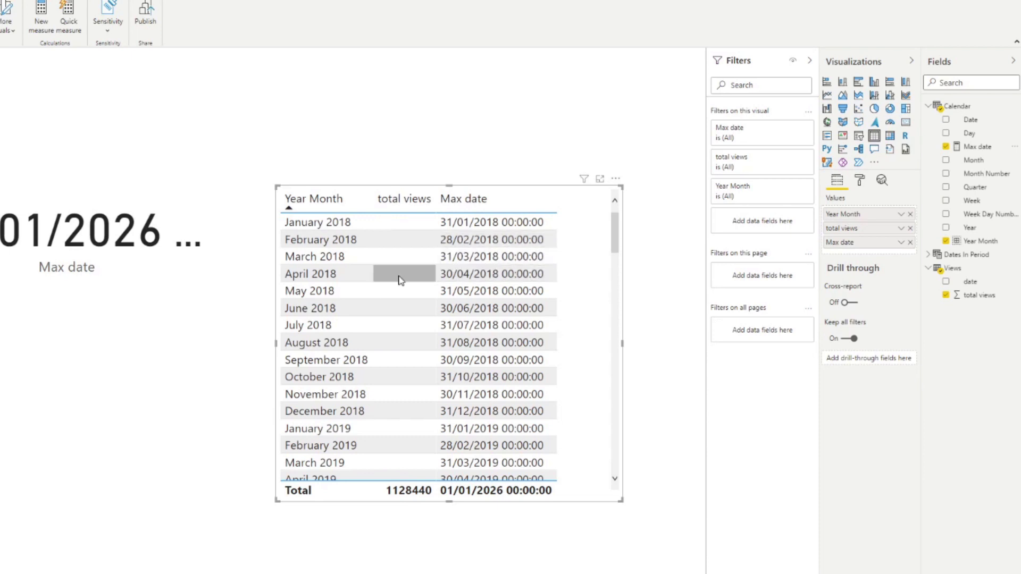
scroll(464, 278, down, 1)
scroll(464, 278, down, 3)
scroll(465, 279, up, 4)
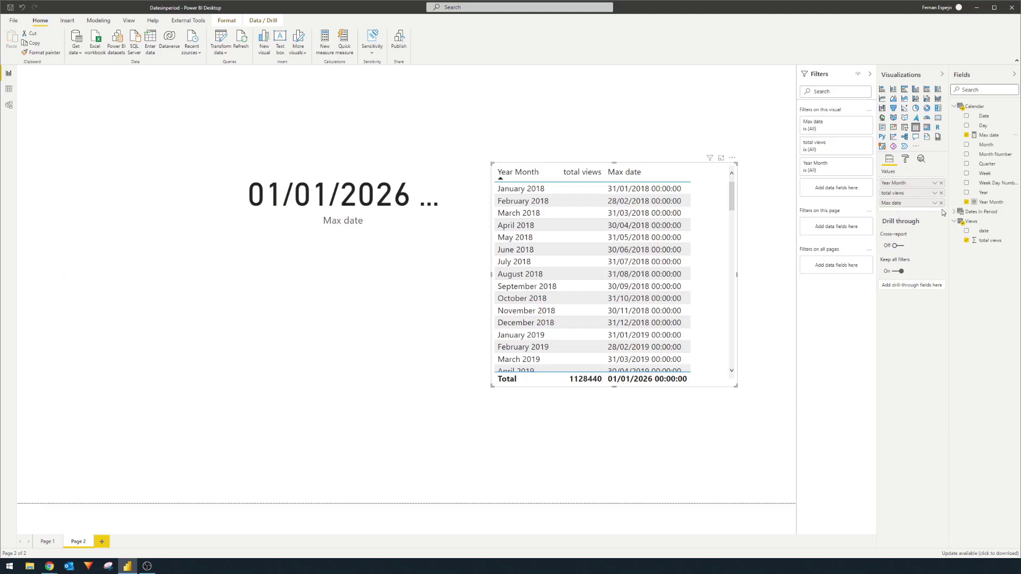
- Remove Max date from the table and start a new measure named 3M Sum
click(941, 202)
drag(671, 229, 666, 239)
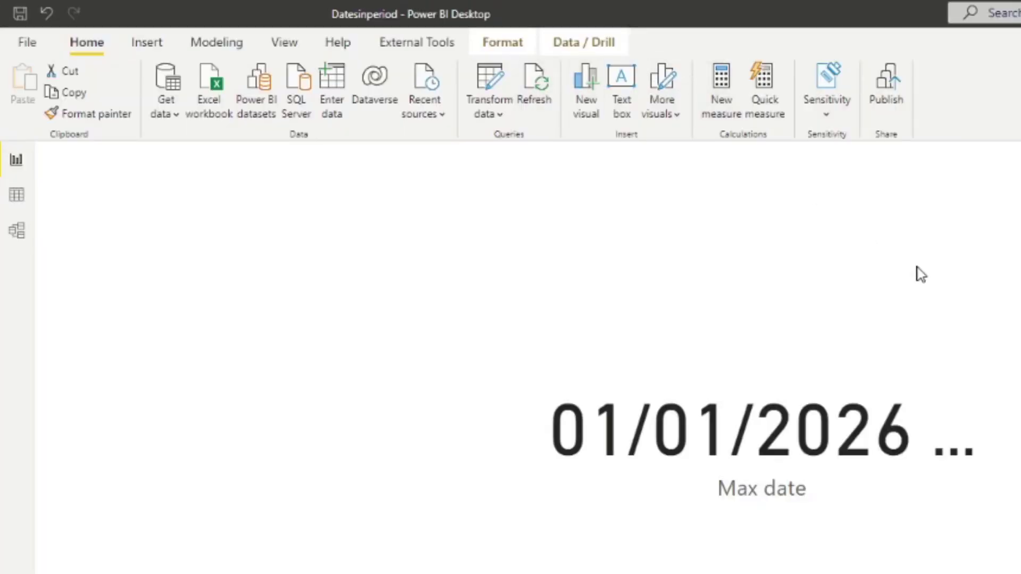
key(alt+h)
key(n)
key(m)
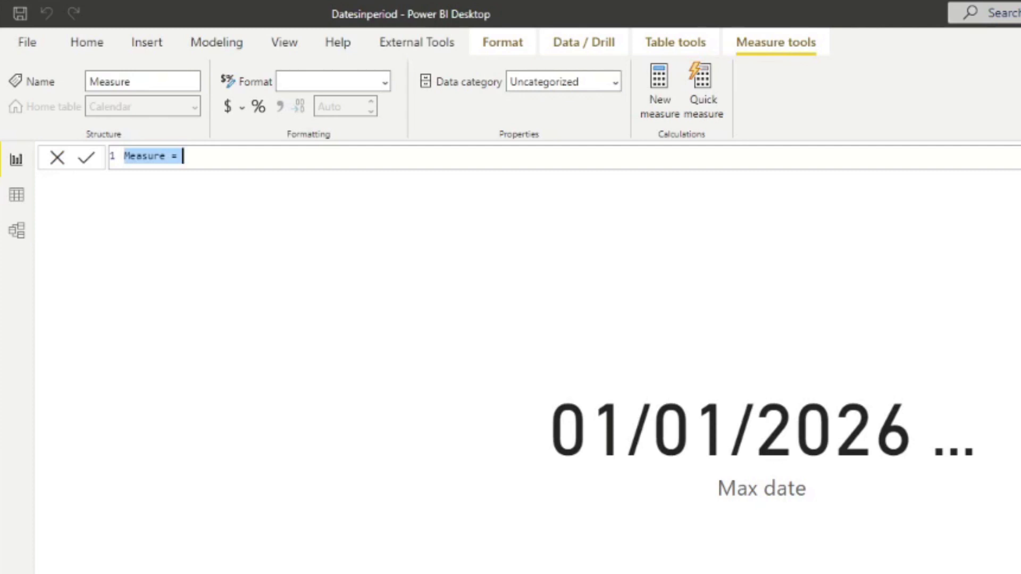
text(3M )
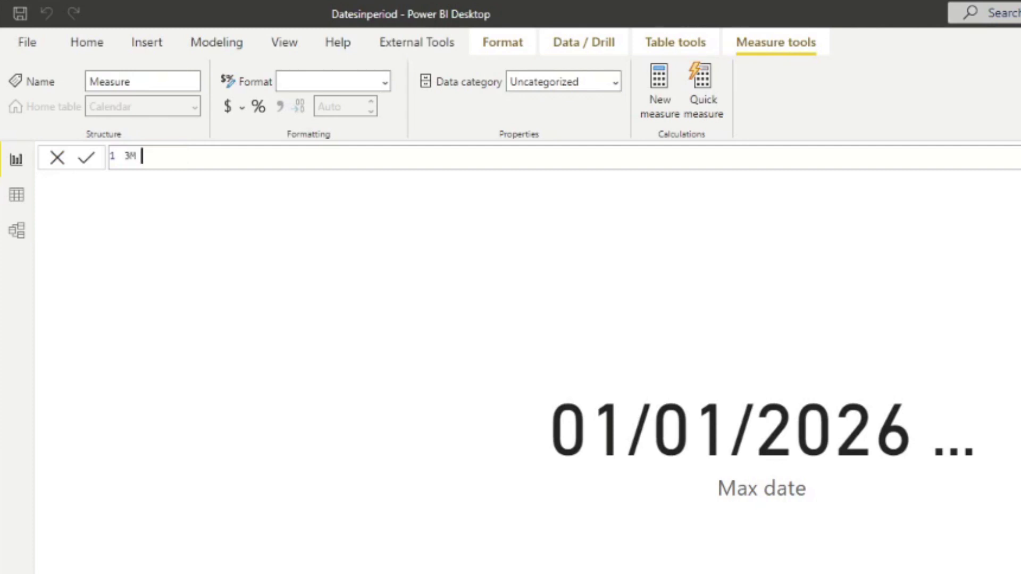
text(Sum =)
key(shift+Return)
- Write the body as CALCULATE(SUM(Views[total views]) ...), one argument per line
text(CALC)
key(Tab)
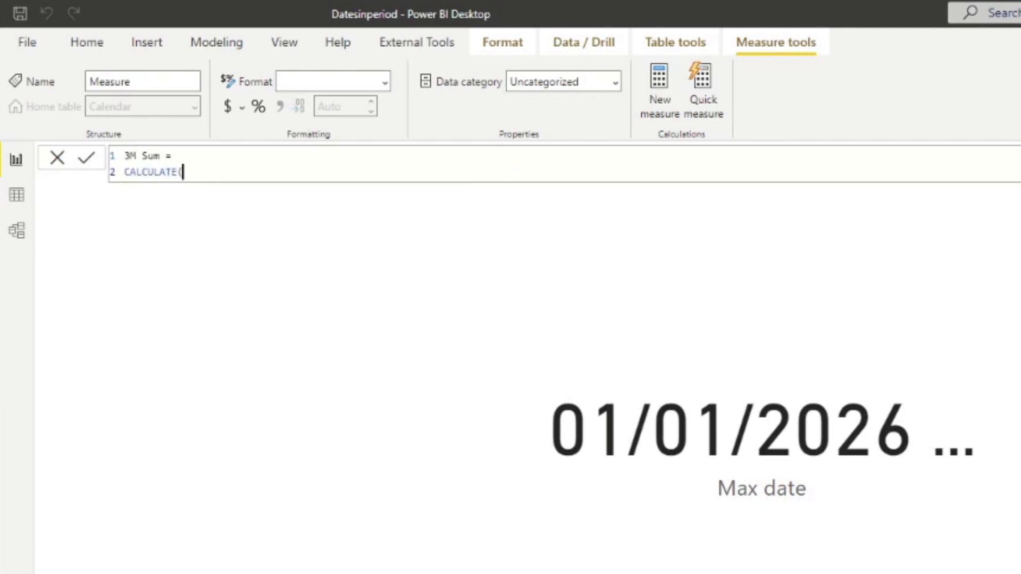
text())
click(183, 171)
key(shift+Return)
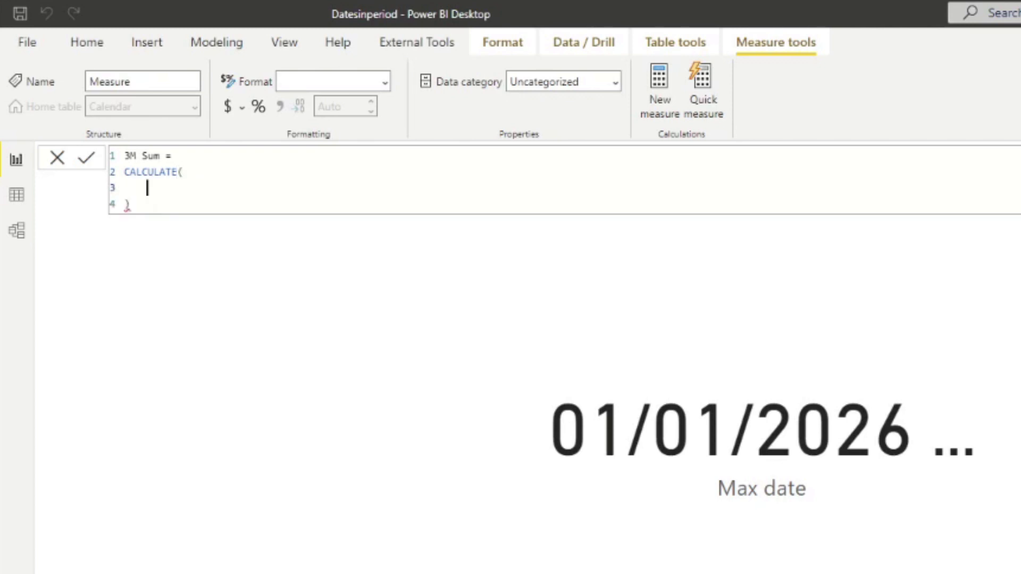
text(SUM(V)
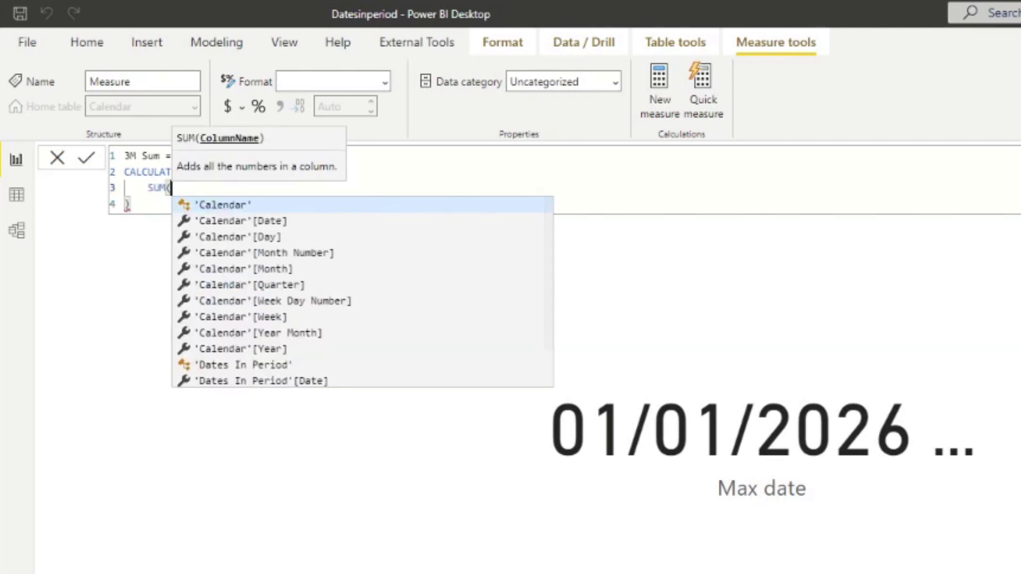
key(Down)
key(Down)
key(Tab)
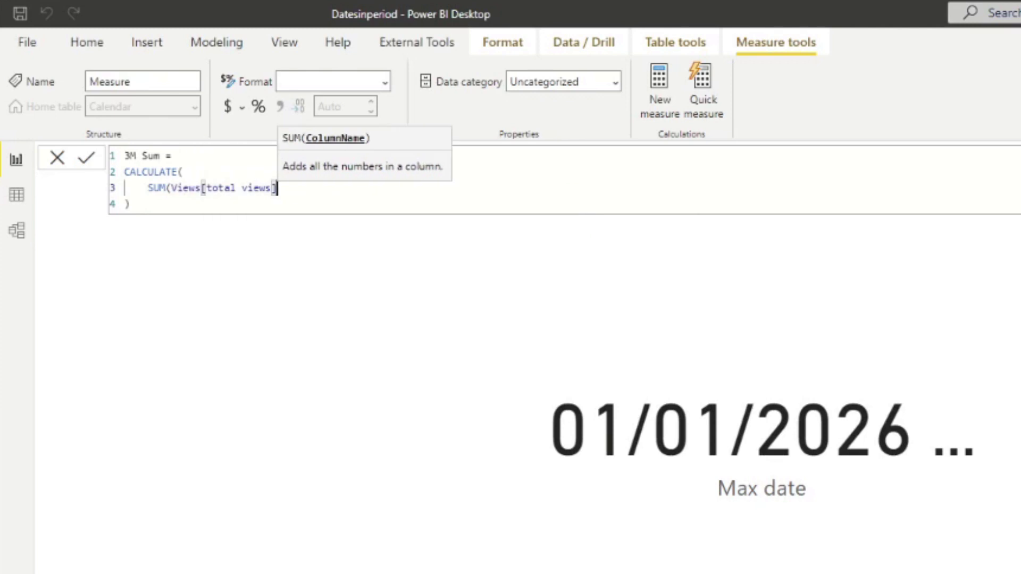
text())
- Add the filter DATESINPERIOD('Calendar'[Date], MAX('Calendar'[Date]), -3, MONTH)
key(shift+Return)
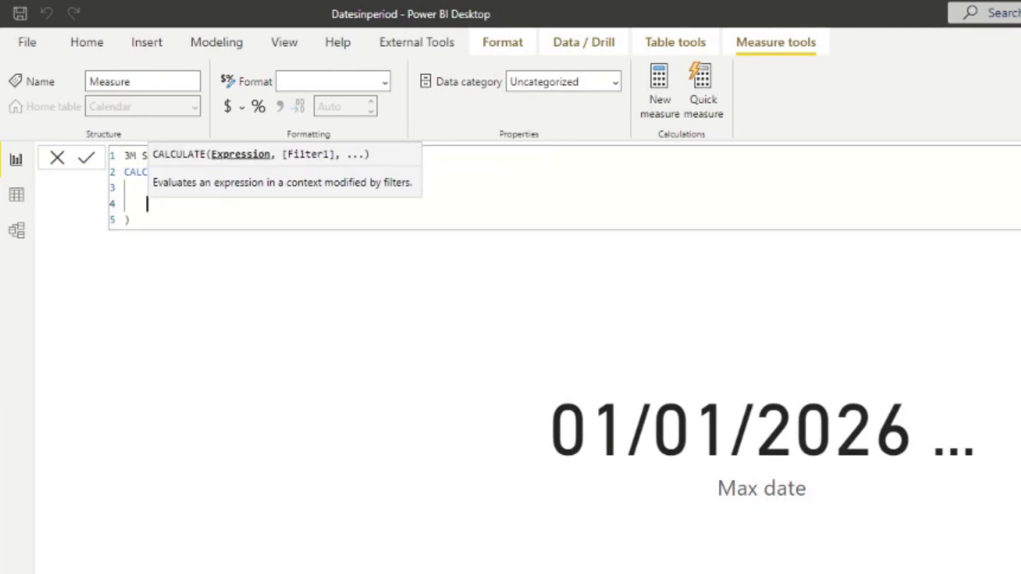
text(, )
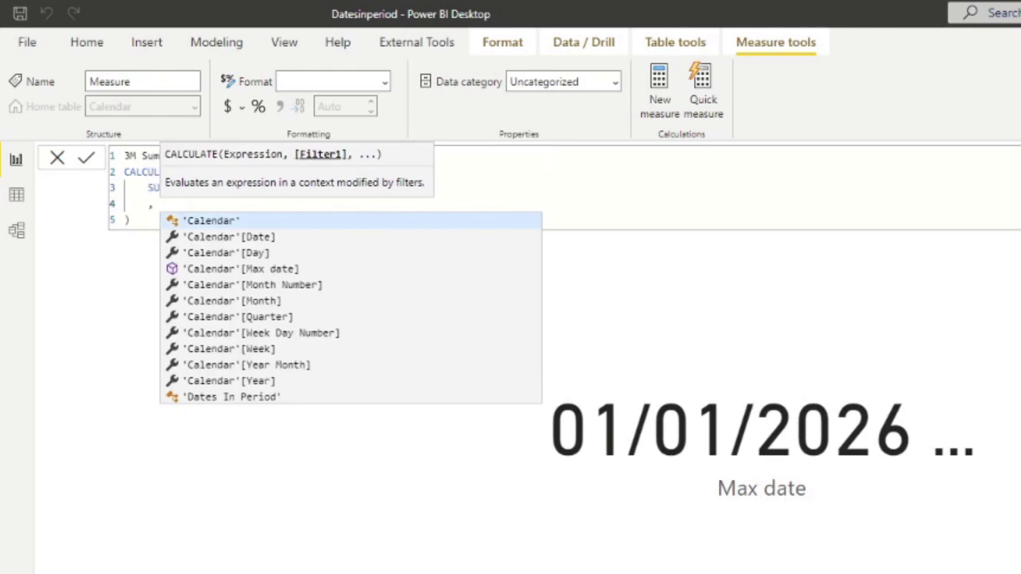
text(DATESINPERIOD()
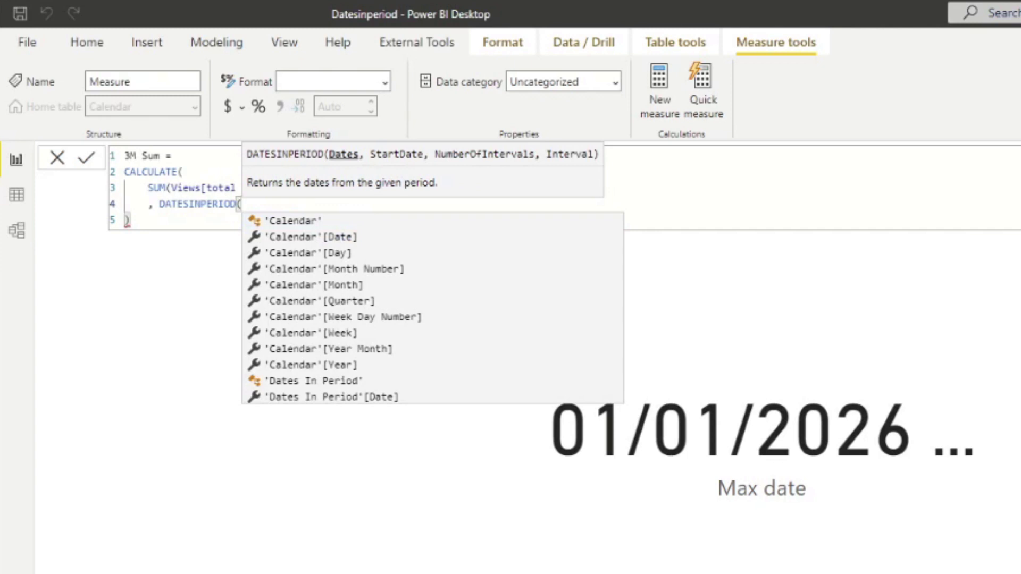
text(Calenda)
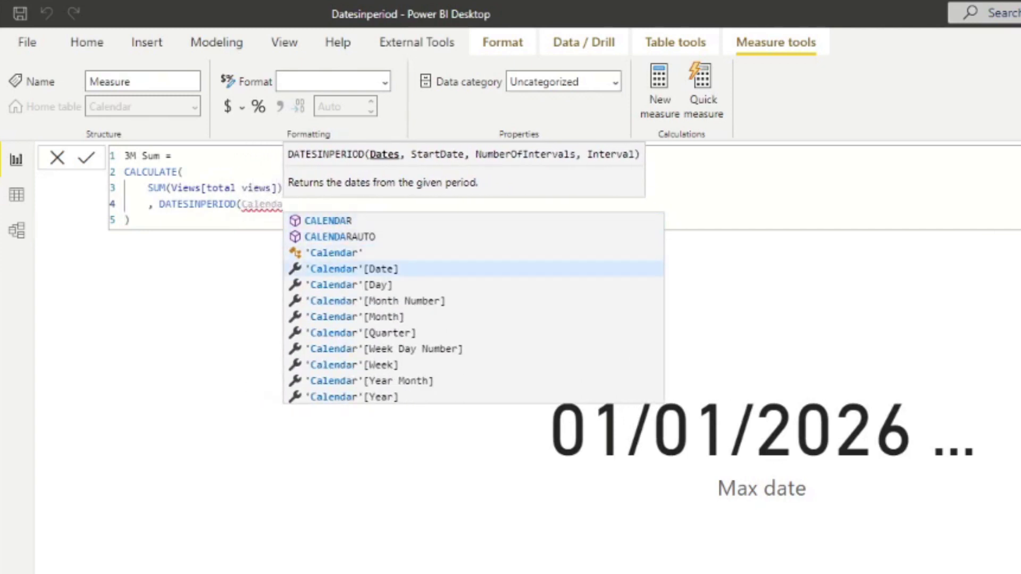
text(r'[Date], )
text(MAX()
text('Calendar'[Date])
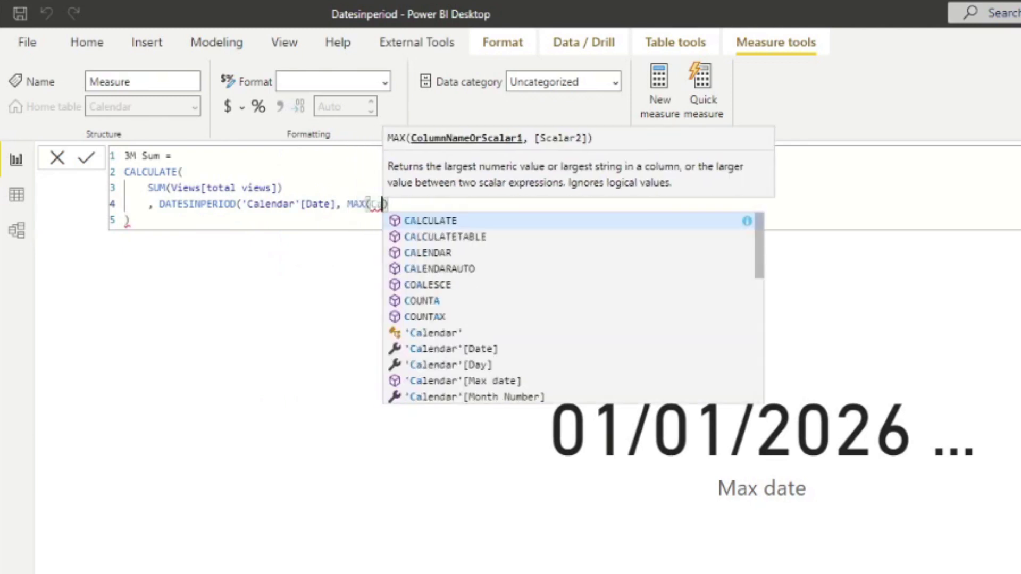
text(), -3 )
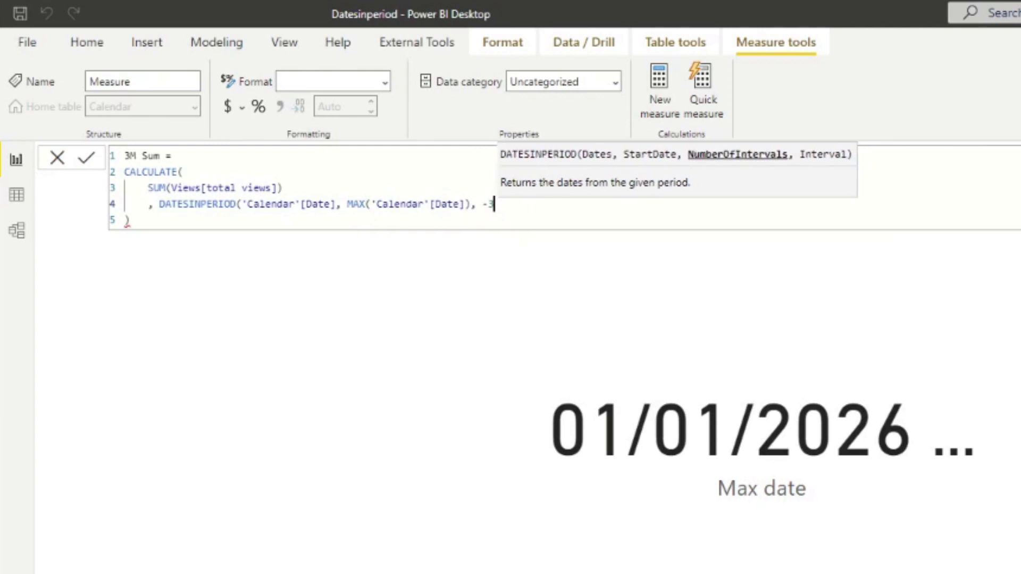
text(, MONTH))
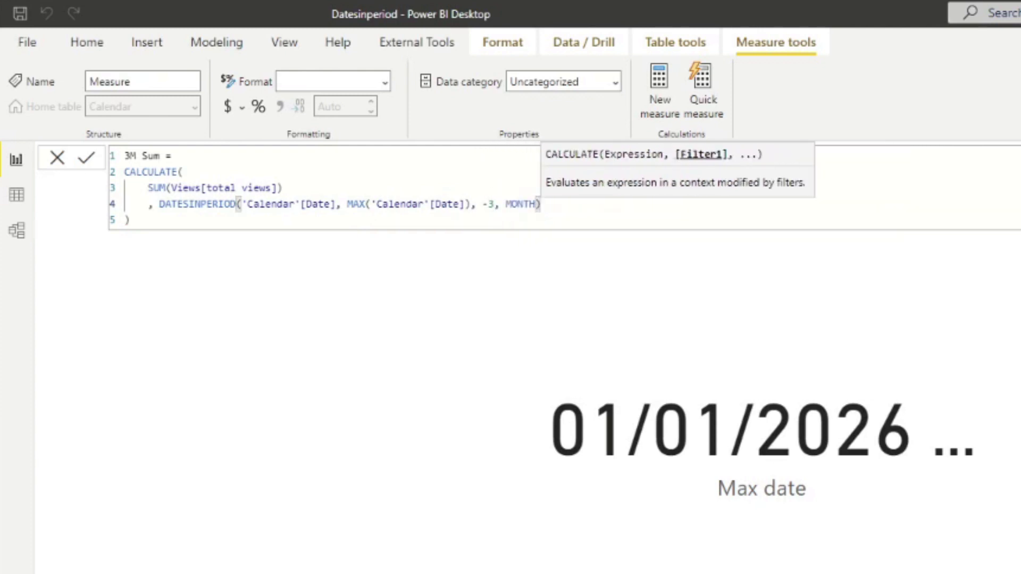
- Commit 3M Sum and select March 2020's rolling total of 159309
key(Return)
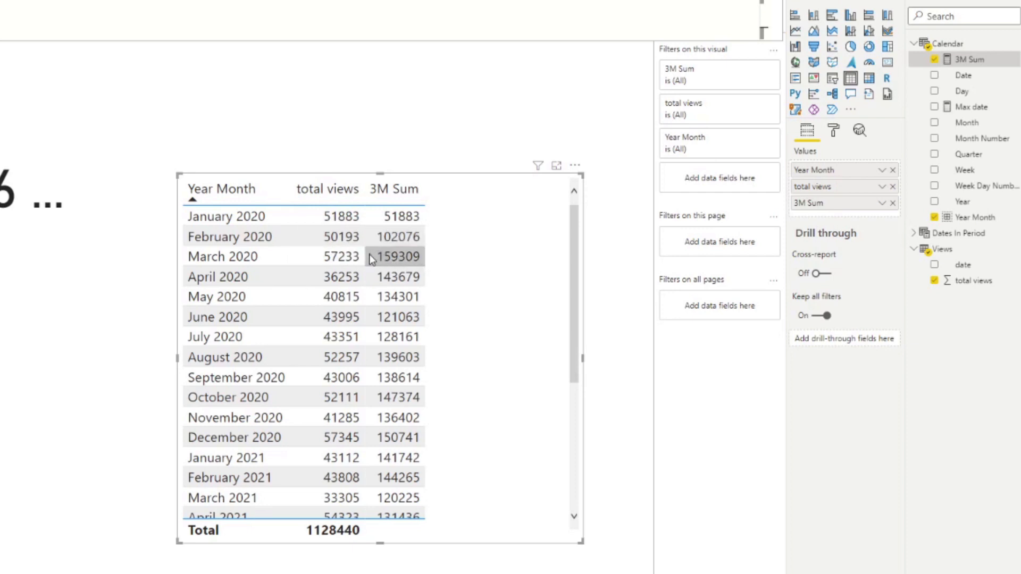
click(274, 259)
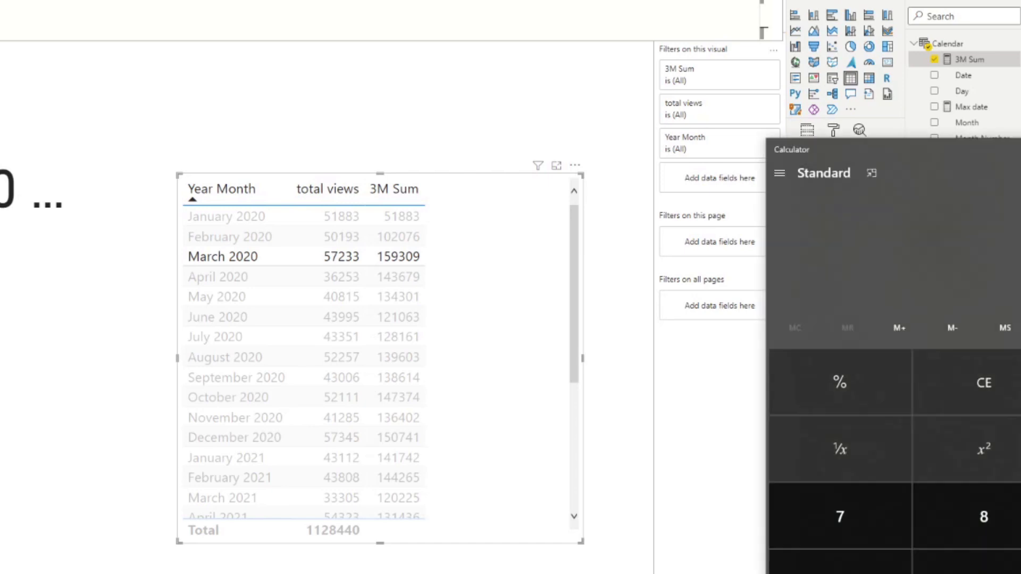
- Place Calculator beside the table and sum 57233+50193+51883 for March 2020
drag(856, 146, 697, 85)
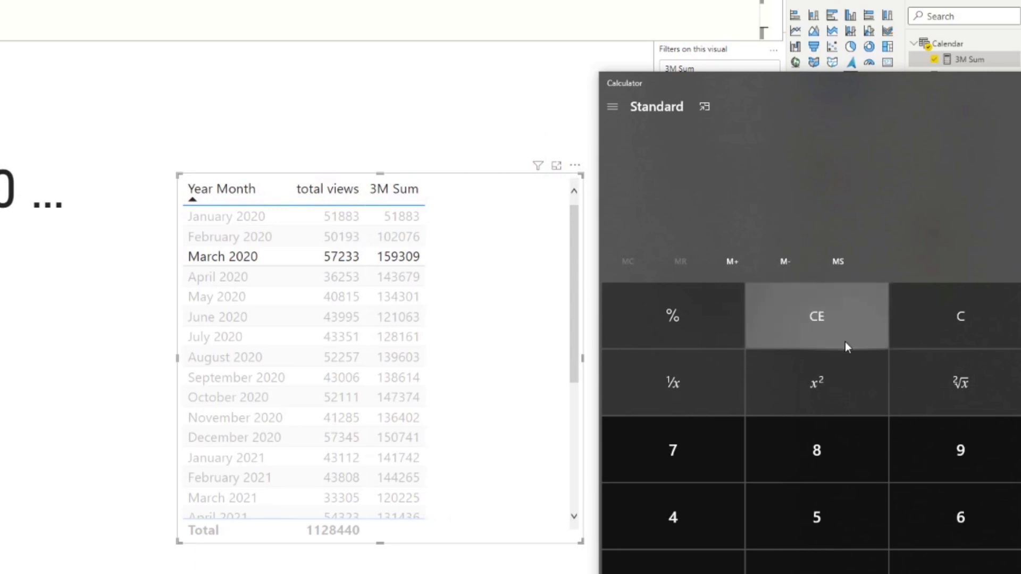
drag(1018, 95, 778, 89)
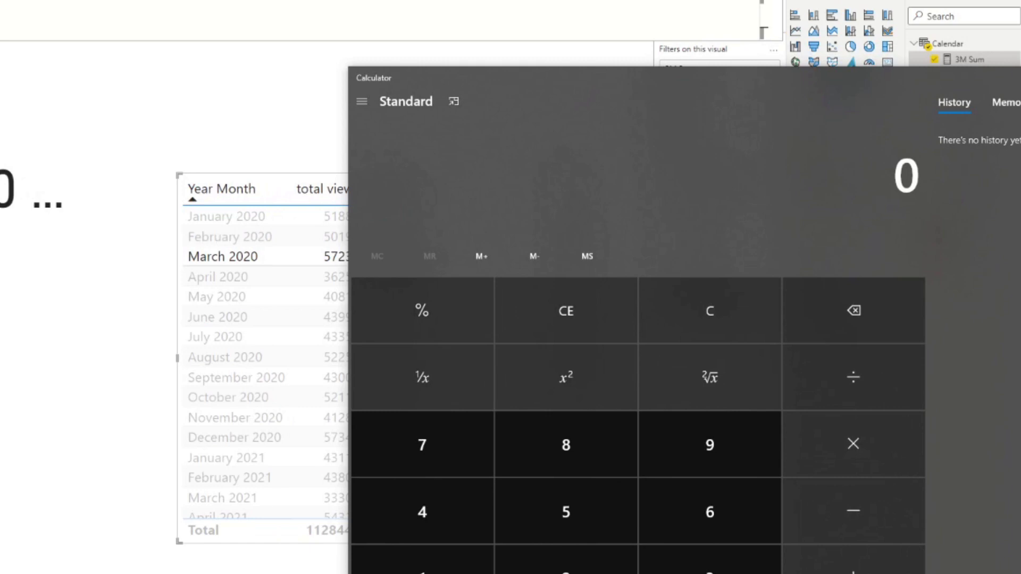
drag(1020, 160, 994, 161)
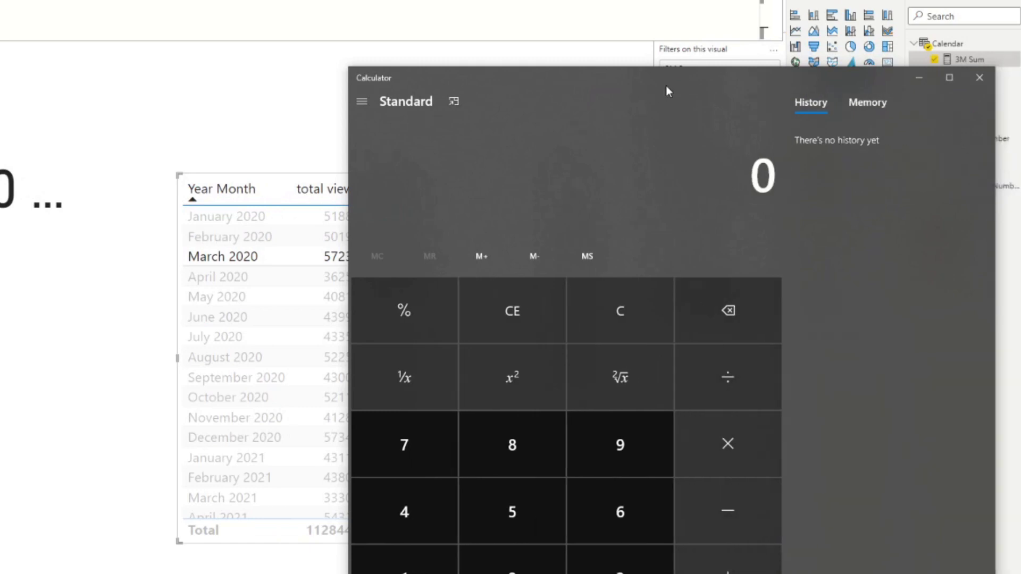
drag(665, 85, 767, 68)
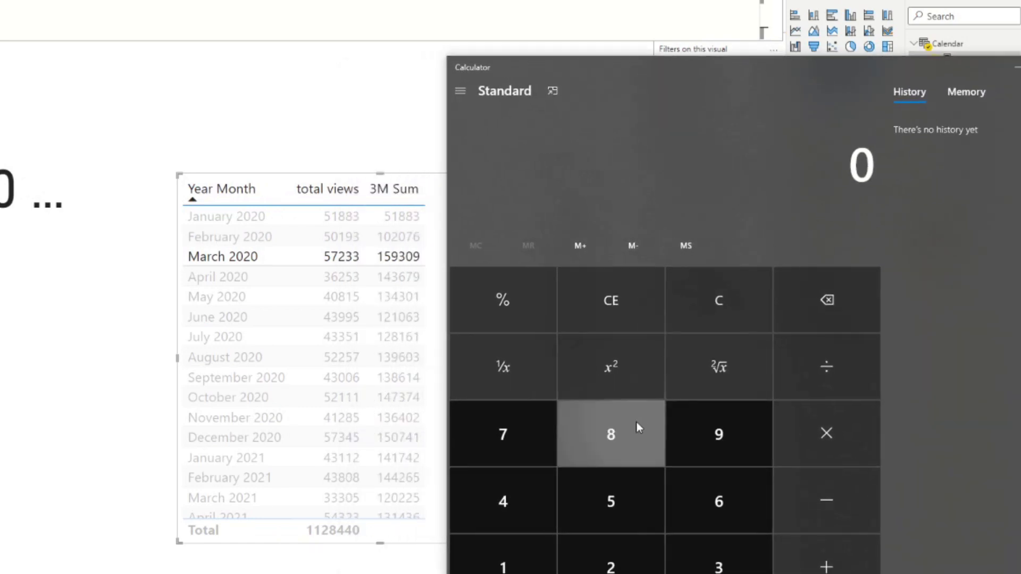
key(5)
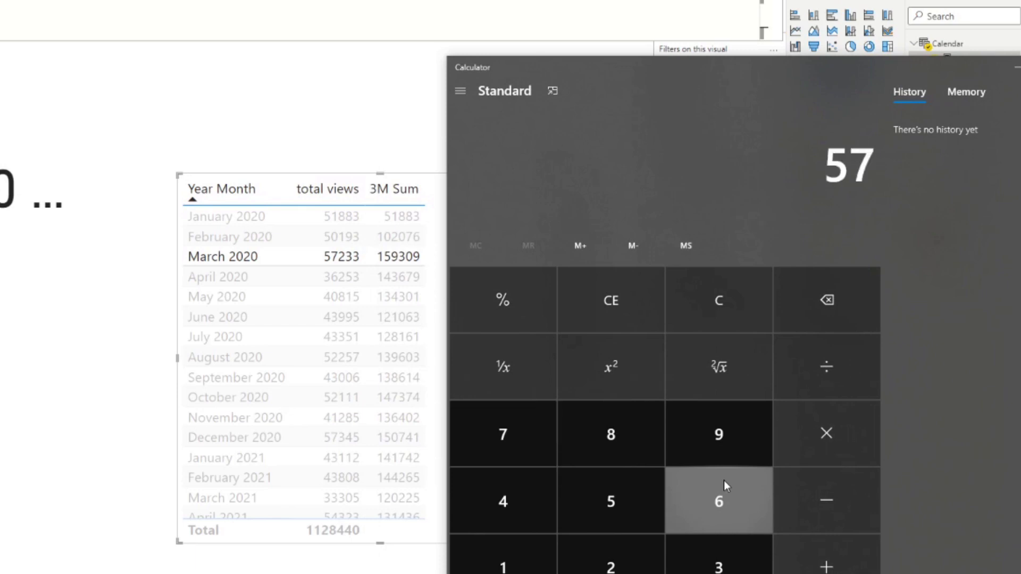
text(233)
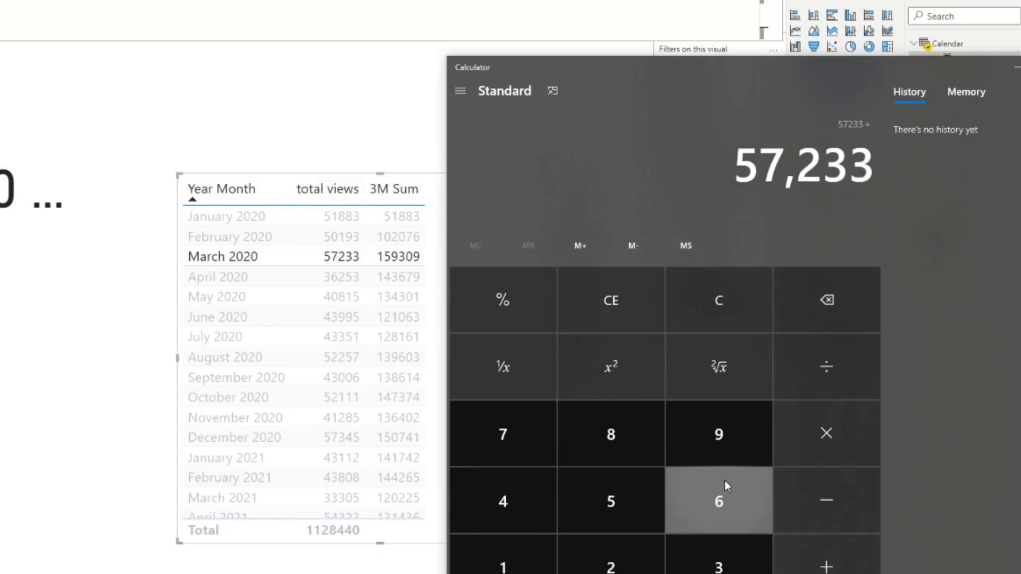
text(+50193+51883)
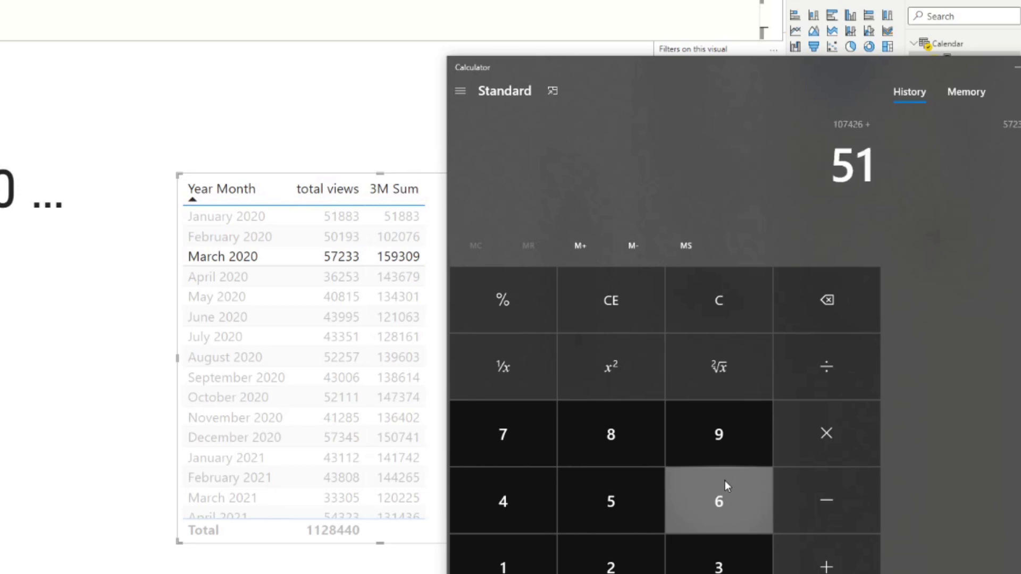
key(Return)
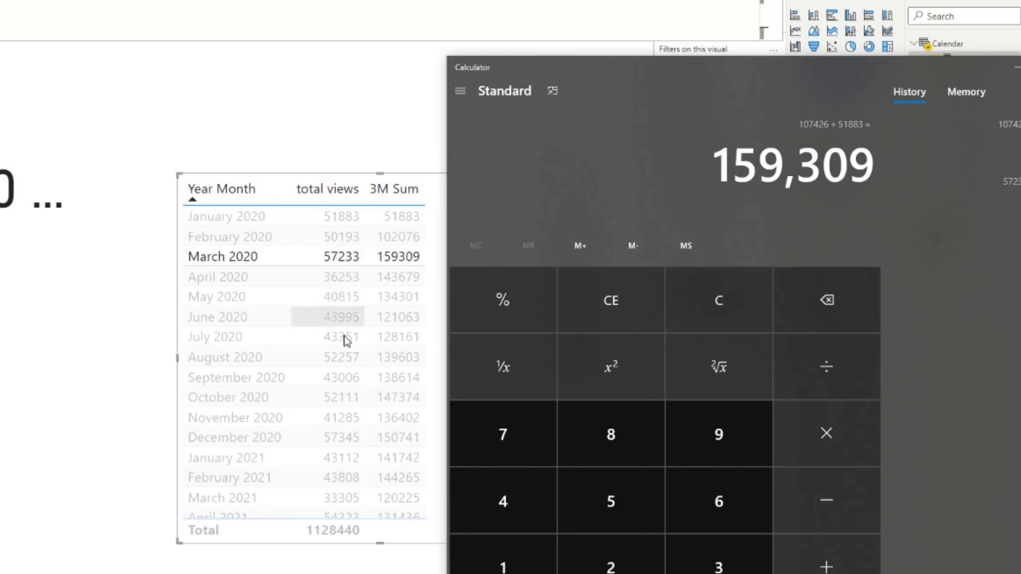
- Select April 2020 and sum 36253+57233+50193 to verify its 3M Sum of 143679
click(332, 277)
key(alt+Tab)
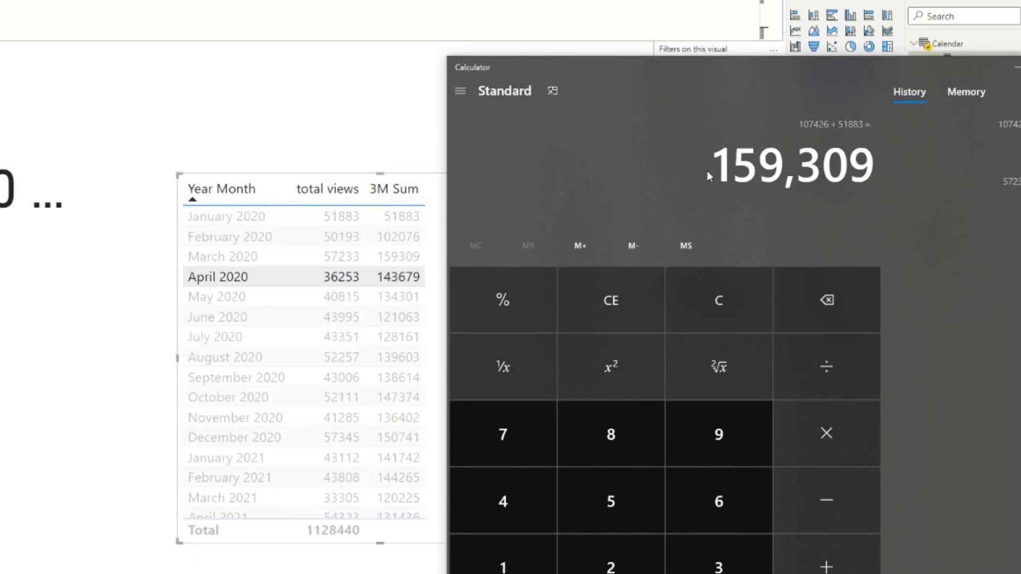
key(Escape)
text(36253)
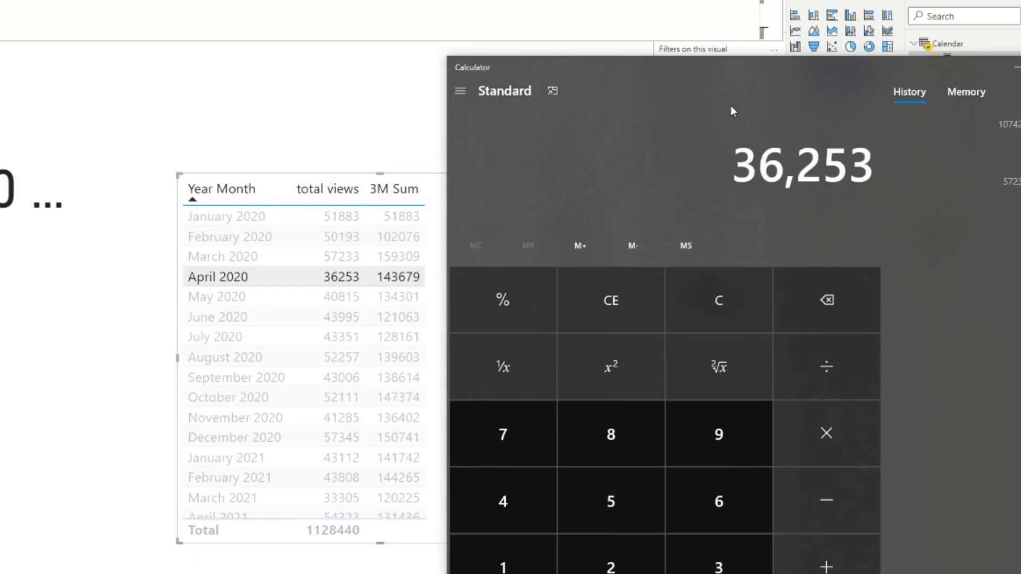
text(+572)
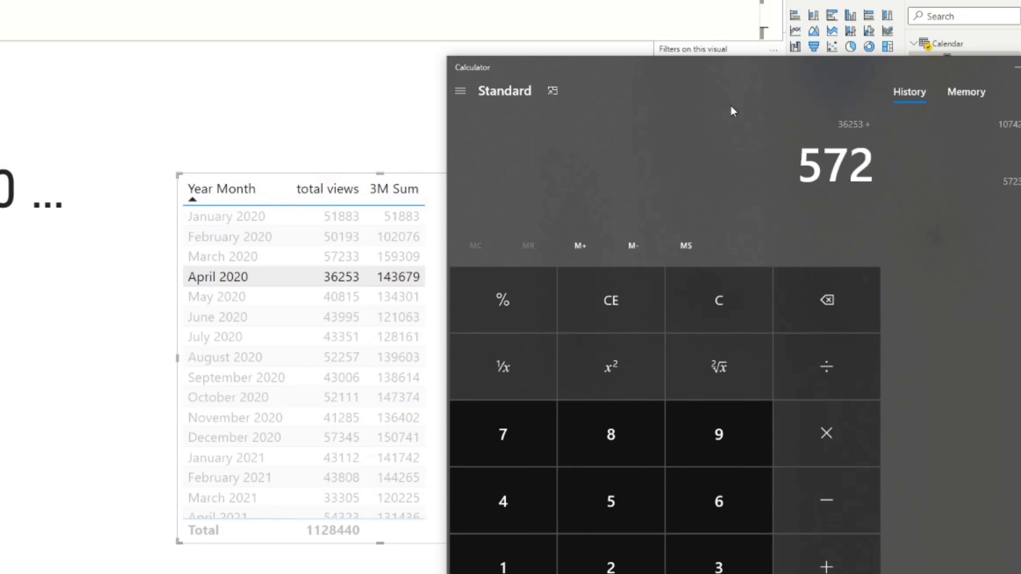
text(33+)
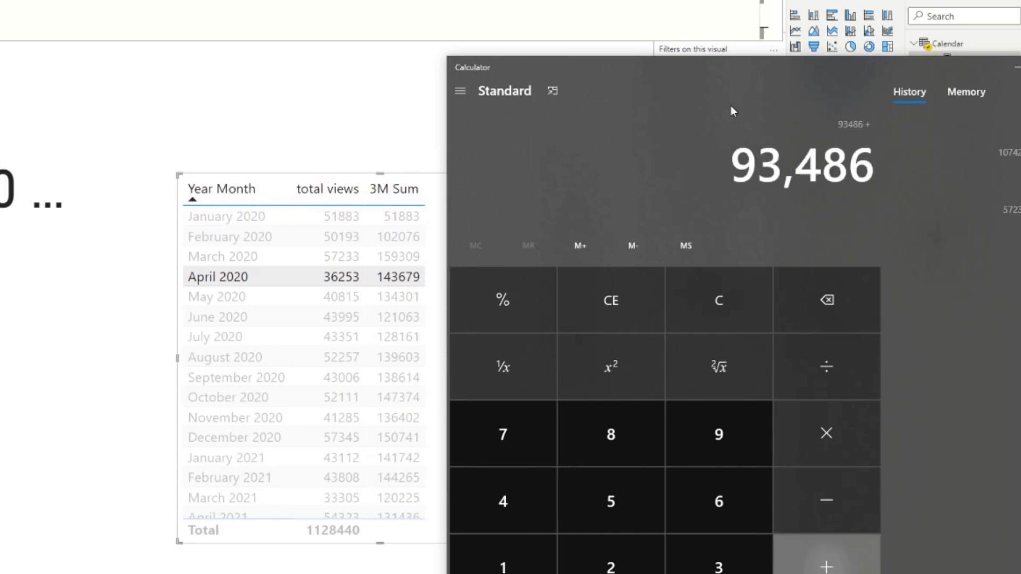
text(501)
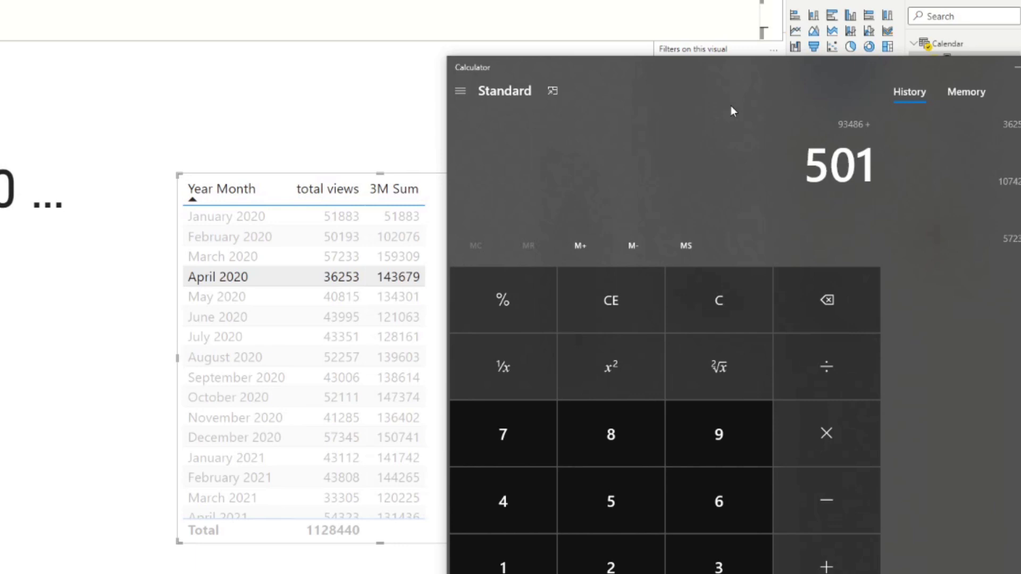
text(93)
key(Return)
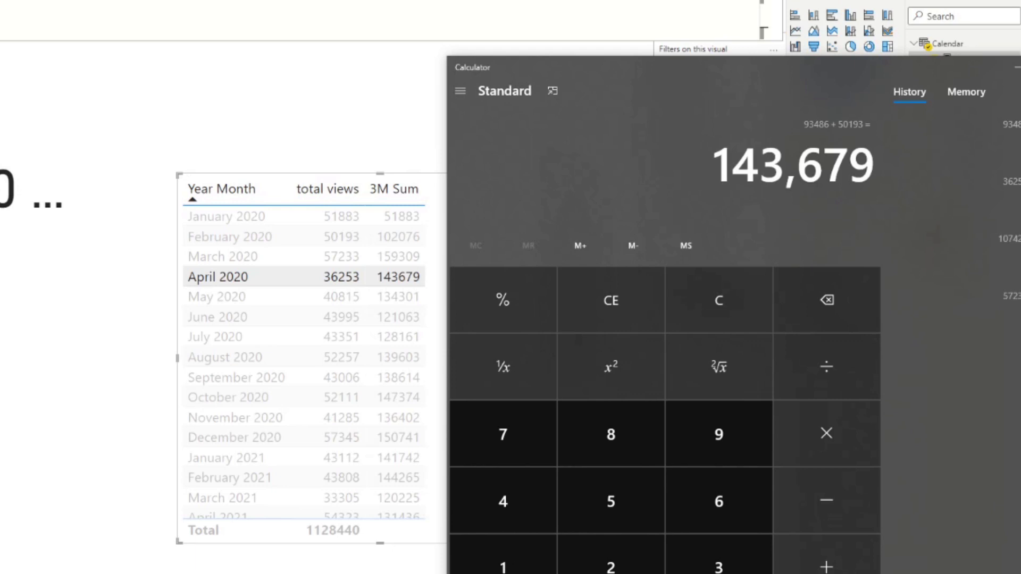
- Wrap the CALCULATE three-month sum in DIVIDE with divisor 3
key(alt+Tab)
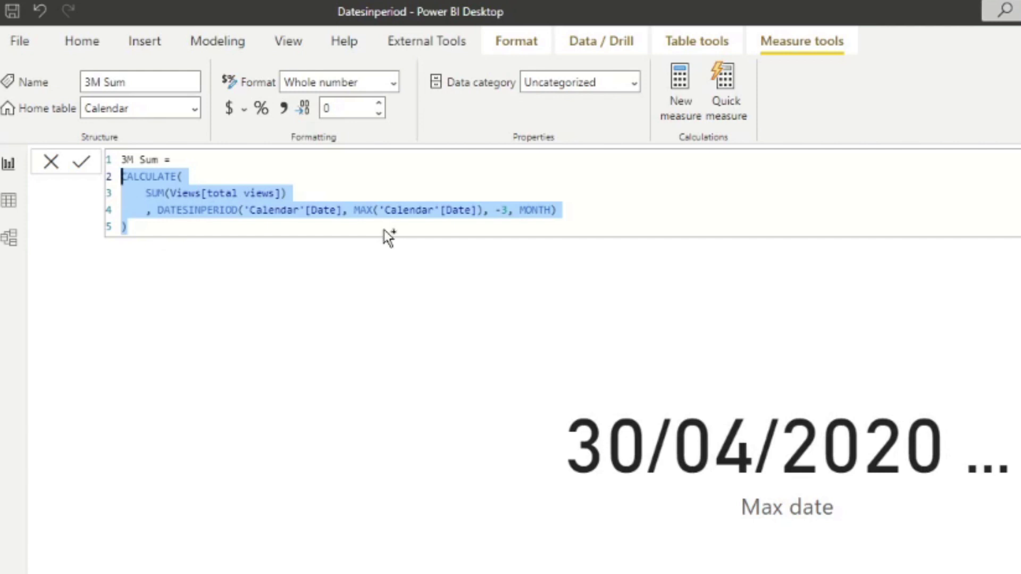
key(BackSpace)
text(DIV)
click(383, 230)
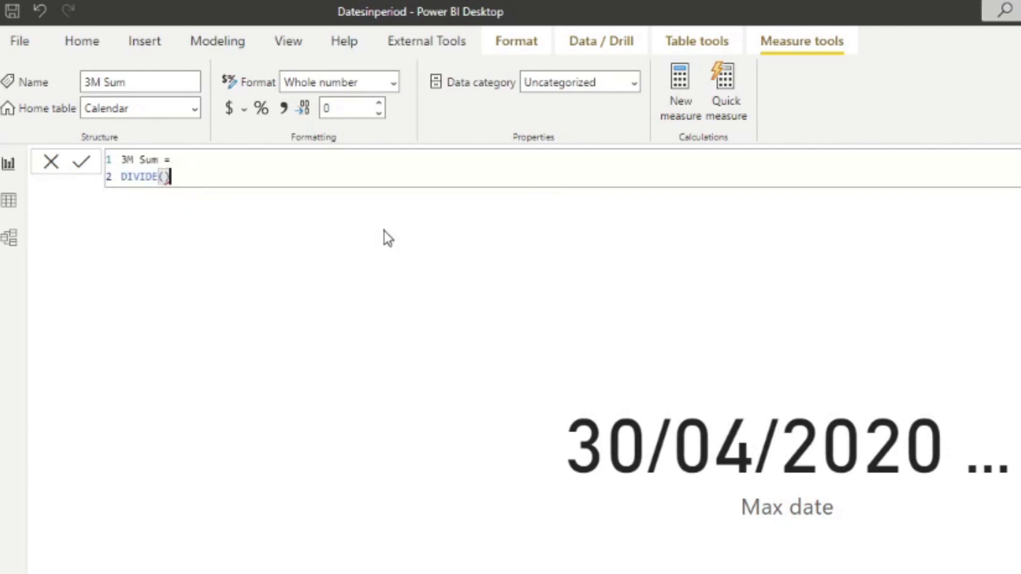
key(Return)
text(CALCULATE(     SUM(Views[total views])     , DATESINPERIOD('Calendar'[Date], MAX('Calendar'[Date]), -3, MONTH) ))
key(Return)
text(, 3)
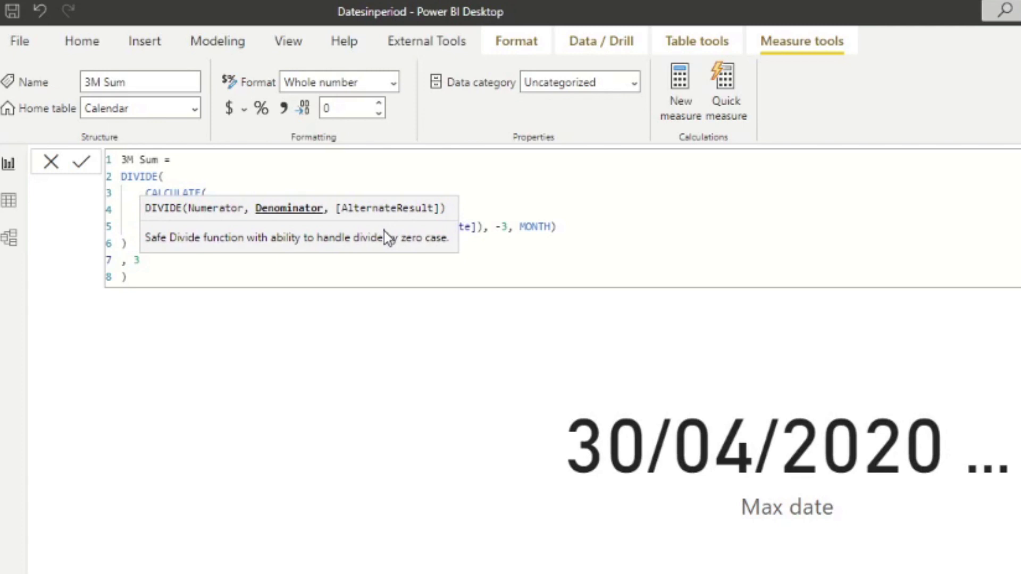
key(Down)
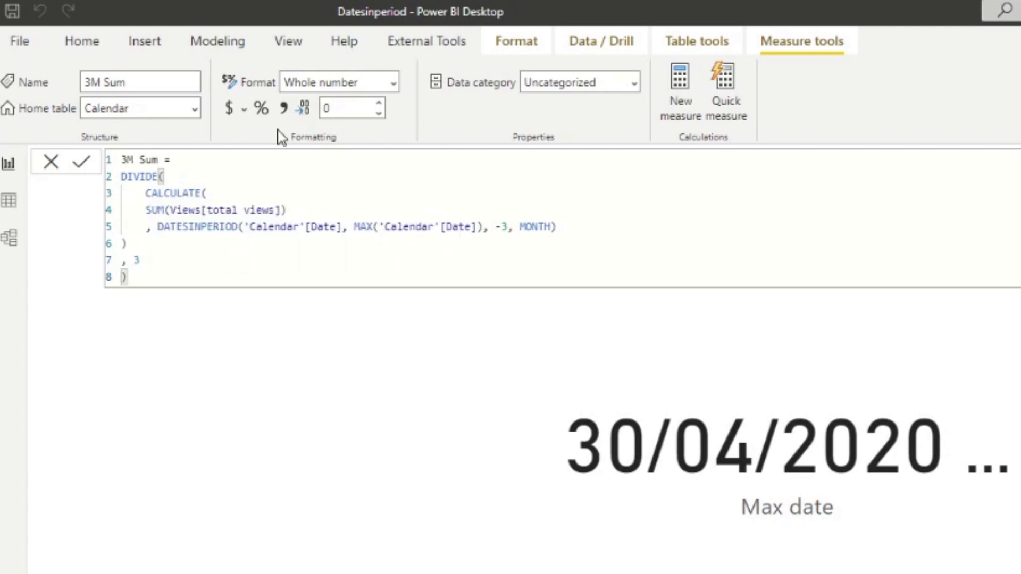
- Rename the measure from 3M Sum to '3 Month Moving Average' and commit it
click(148, 159)
key(shift+Home)
text(3 Mont)
text(h Movi)
text(ng Average)
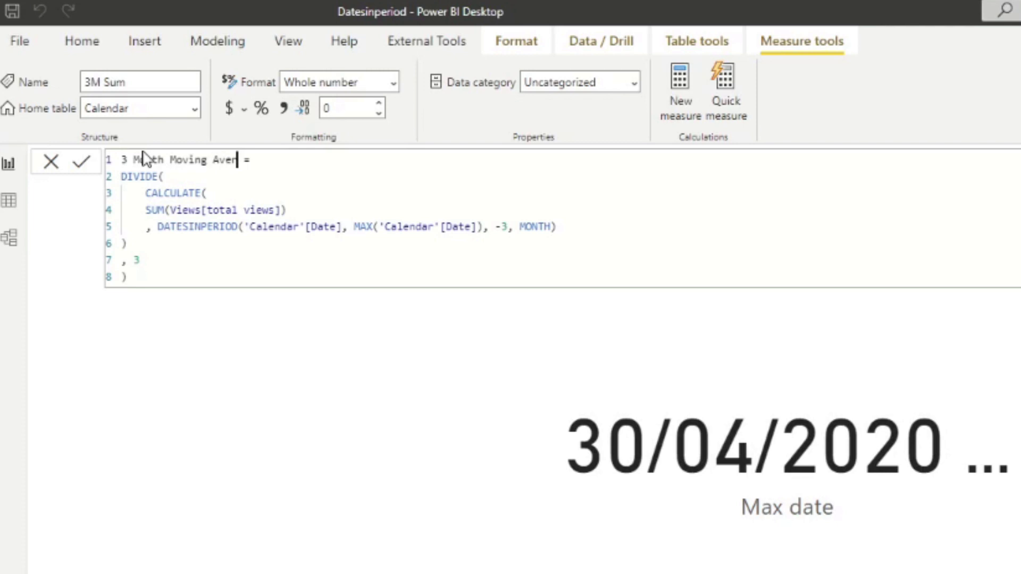
key(Return)
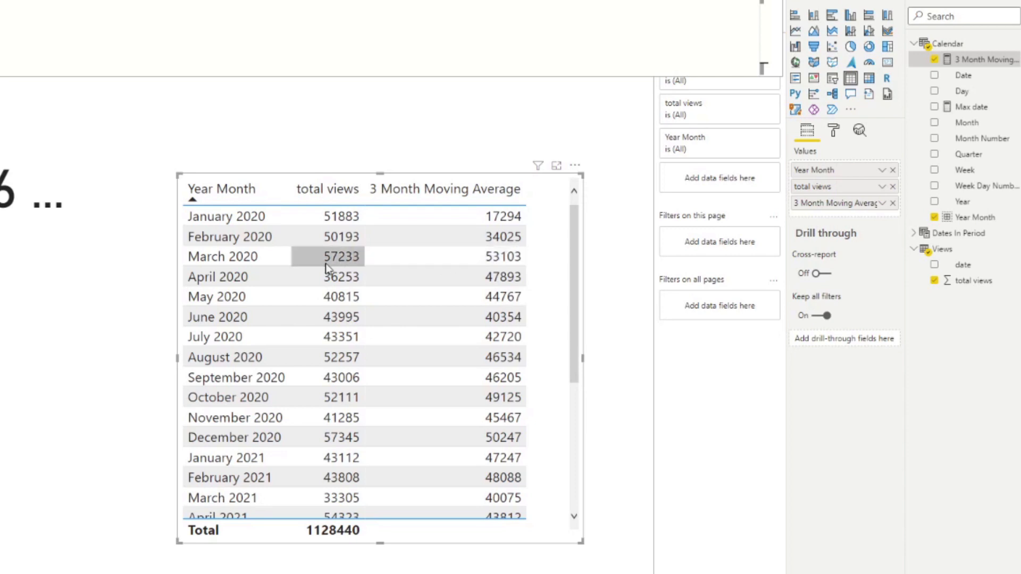
- Select March 2020's moving average (53103) and bring Calculator back to the front
click(260, 260)
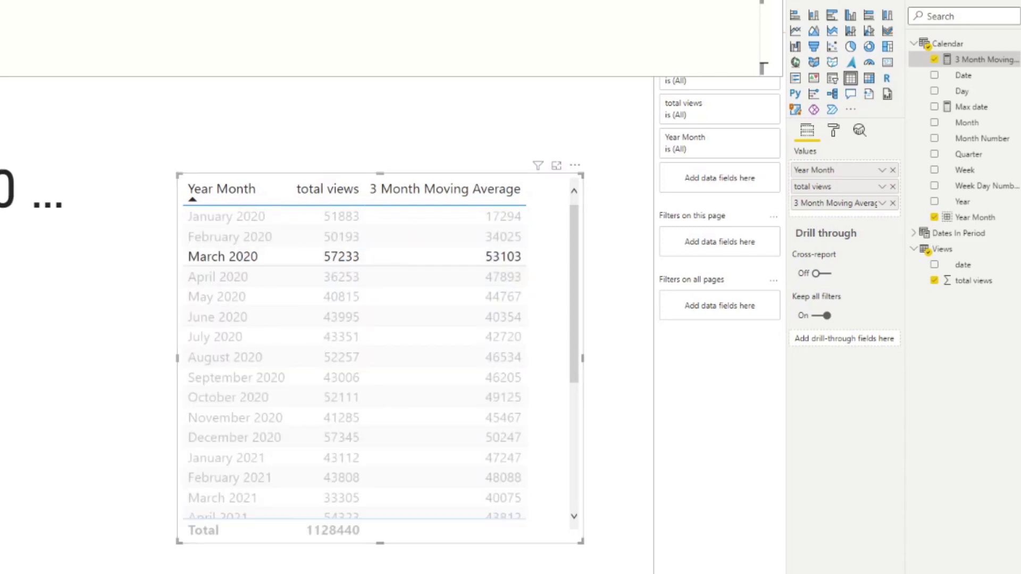
key(alt+Tab)
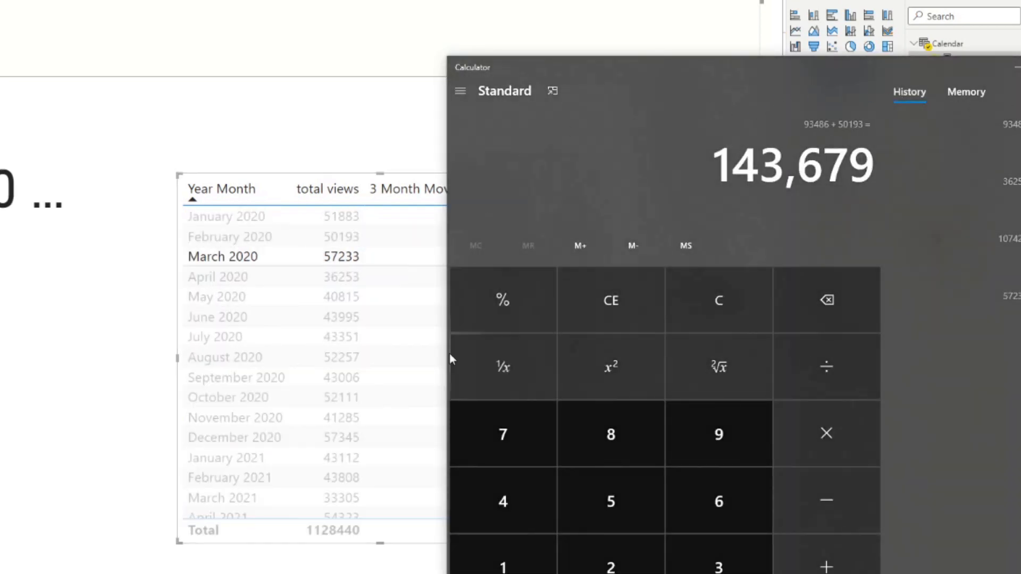
- In Calculator, sum 57233+50193+51883 to 159309 and divide by 3 to check March 2020's 53,103
drag(449, 355, 557, 345)
click(751, 292)
text(5)
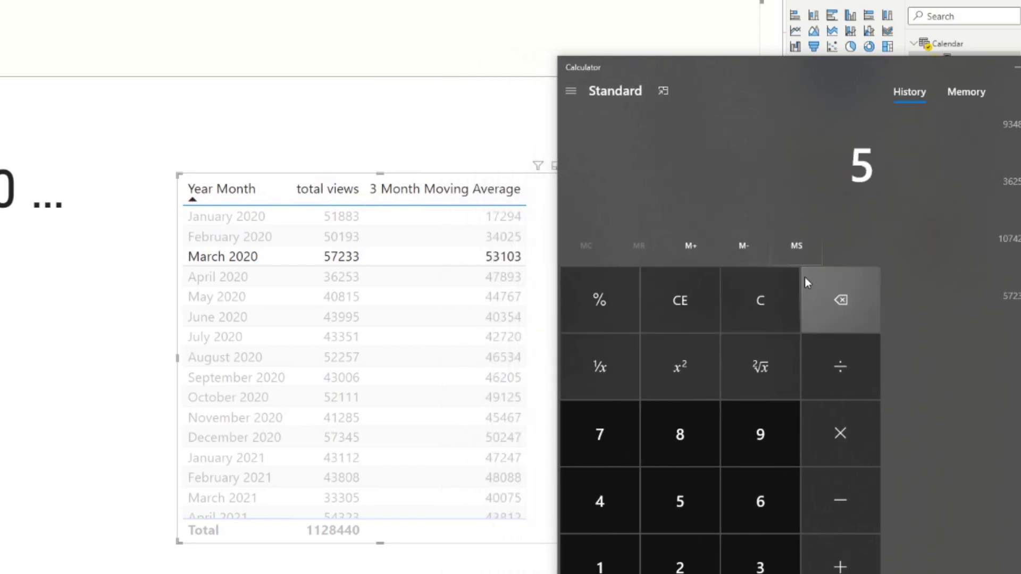
text(73)
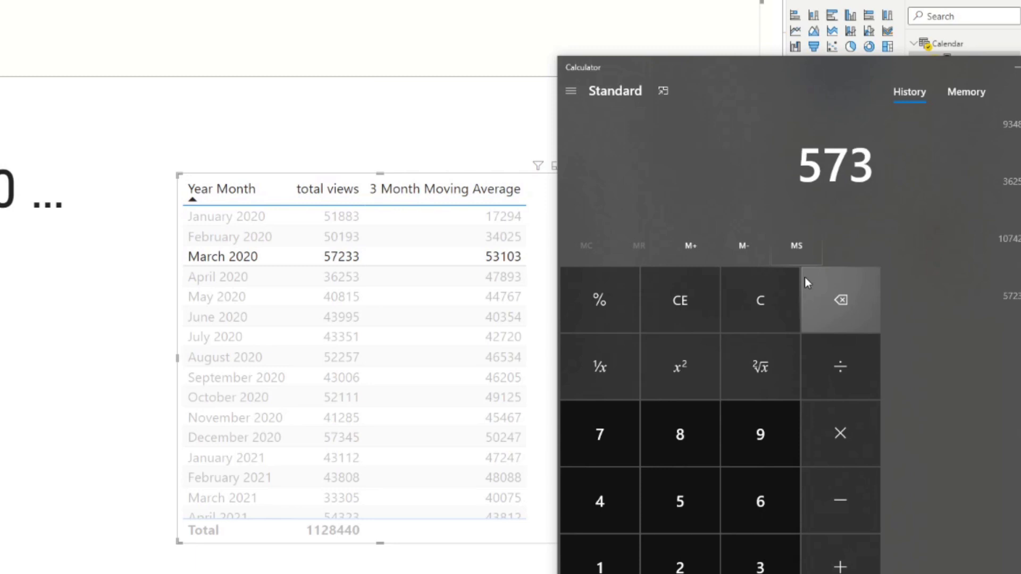
key(BackSpace)
text(233+)
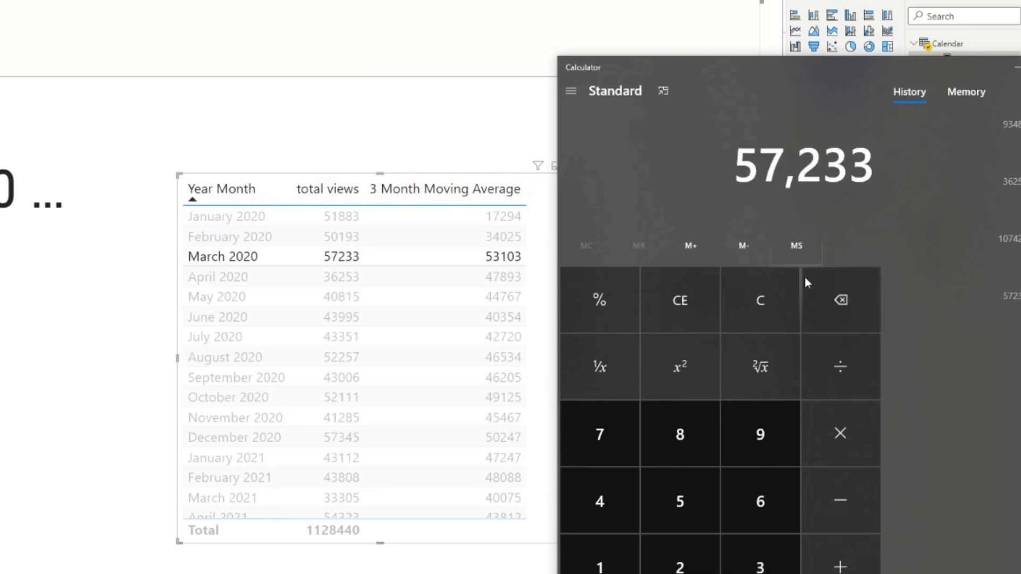
text(501)
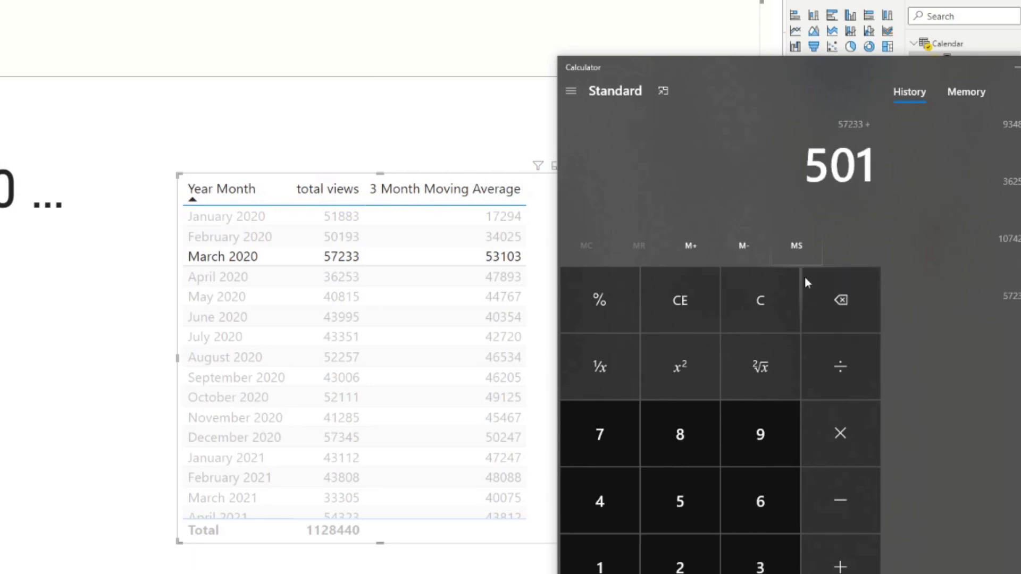
text(93+5)
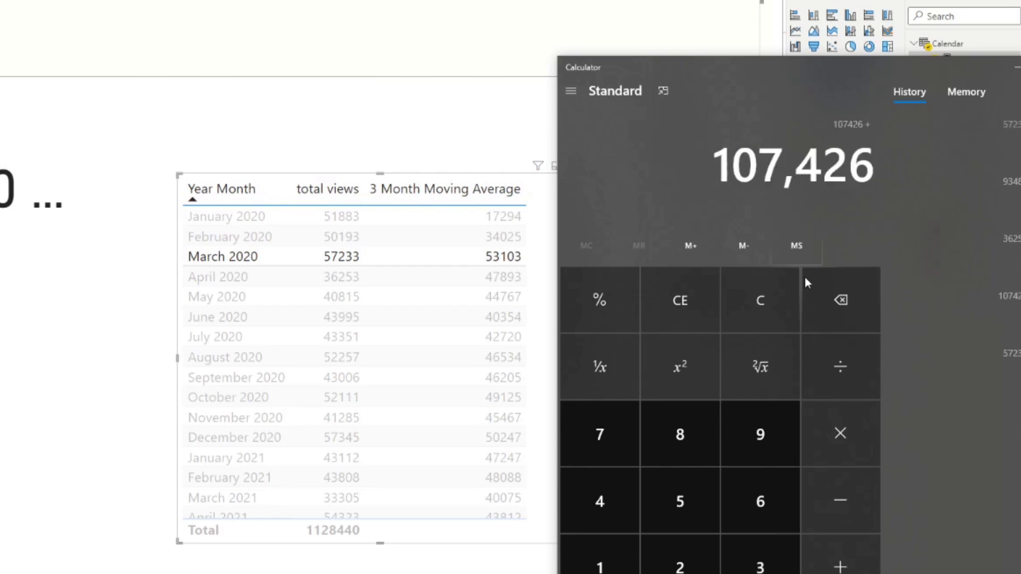
text(1883)
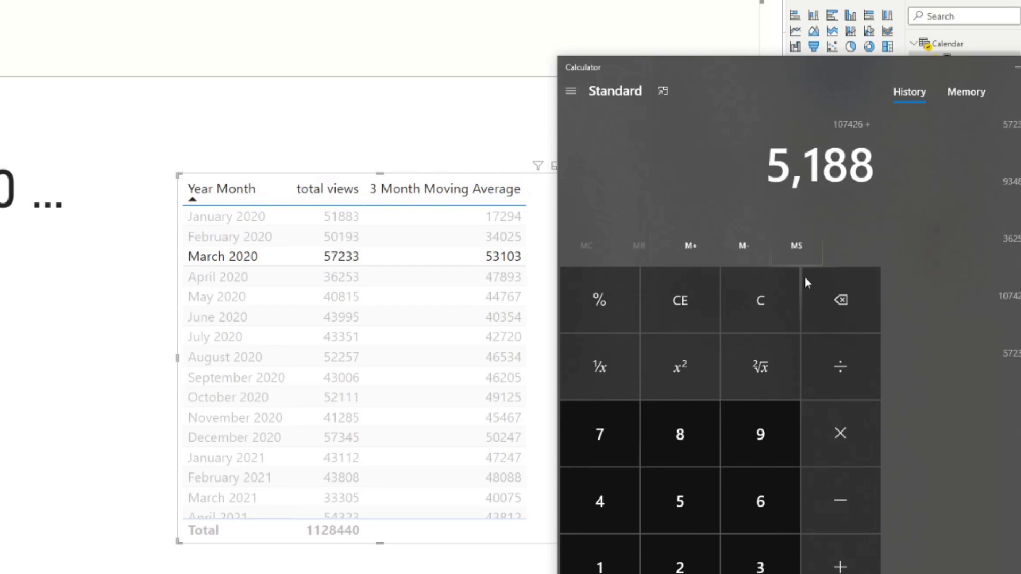
key(Return)
text(/3)
key(Return)
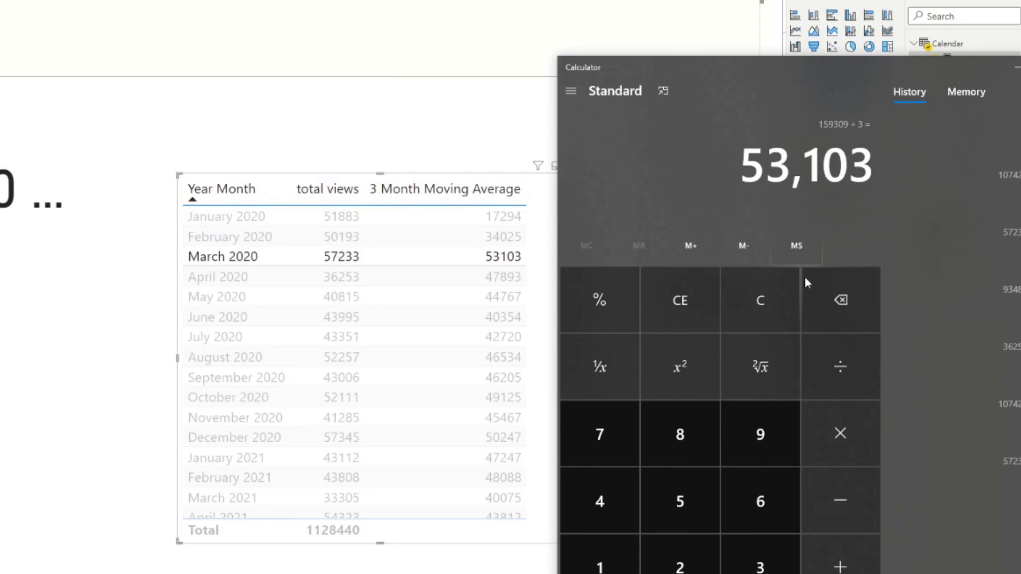